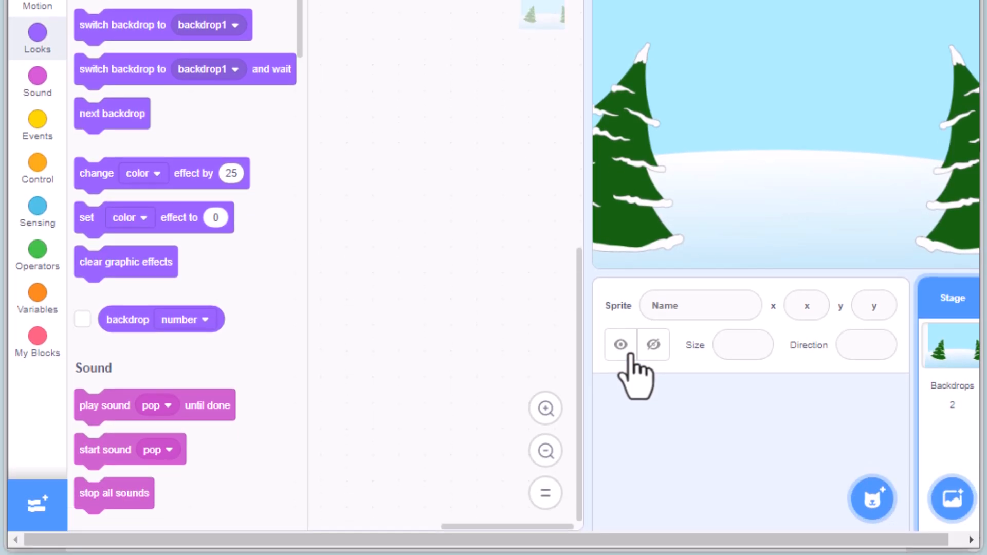
Create a new painted sprite and draw its head as an unfilled circle about 47 × 46 with a black outline of width 2.
mouse_move(873, 512)
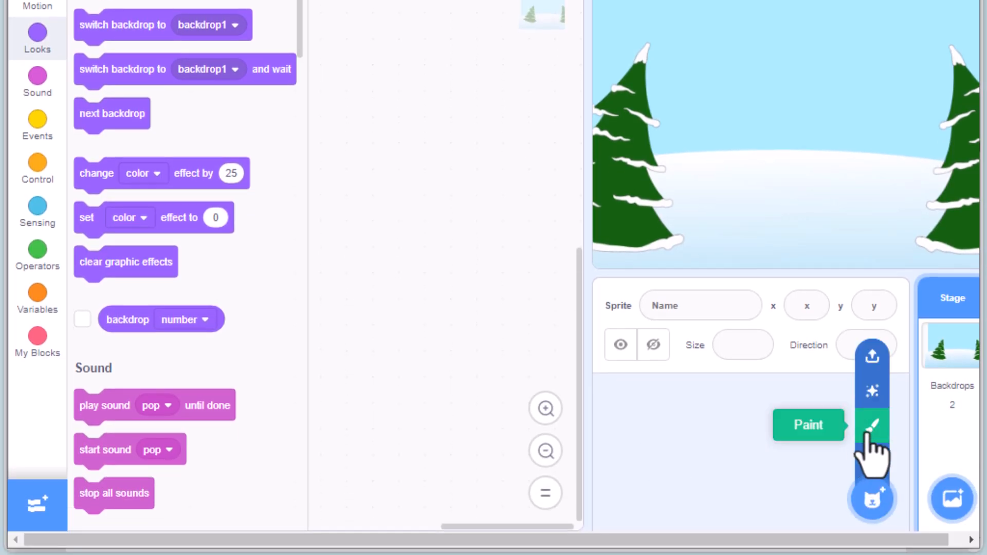
click(883, 432)
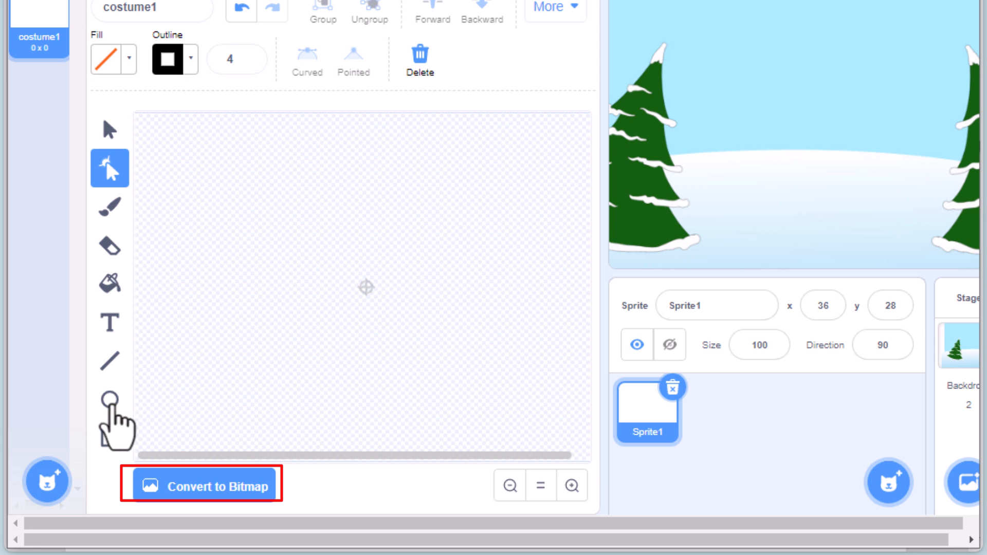
click(114, 402)
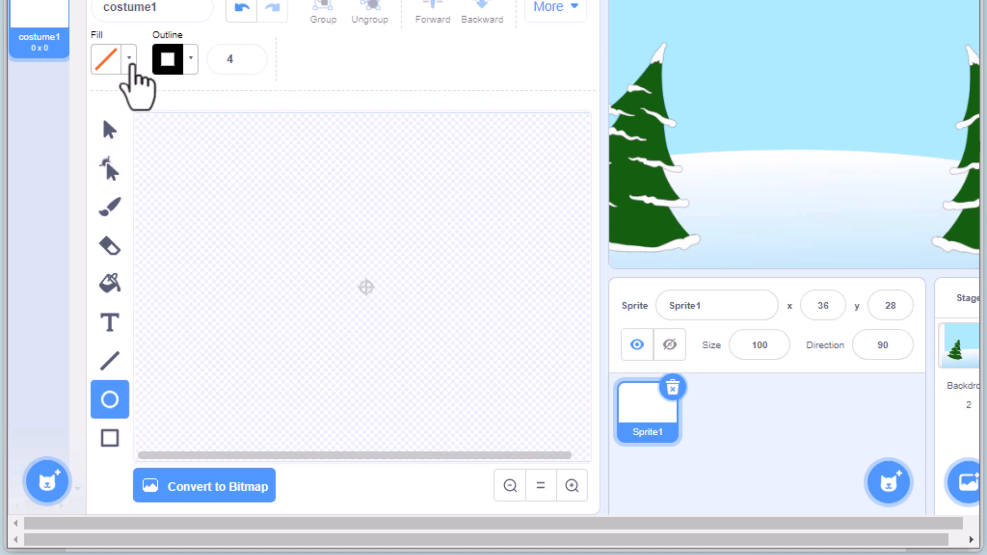
click(130, 61)
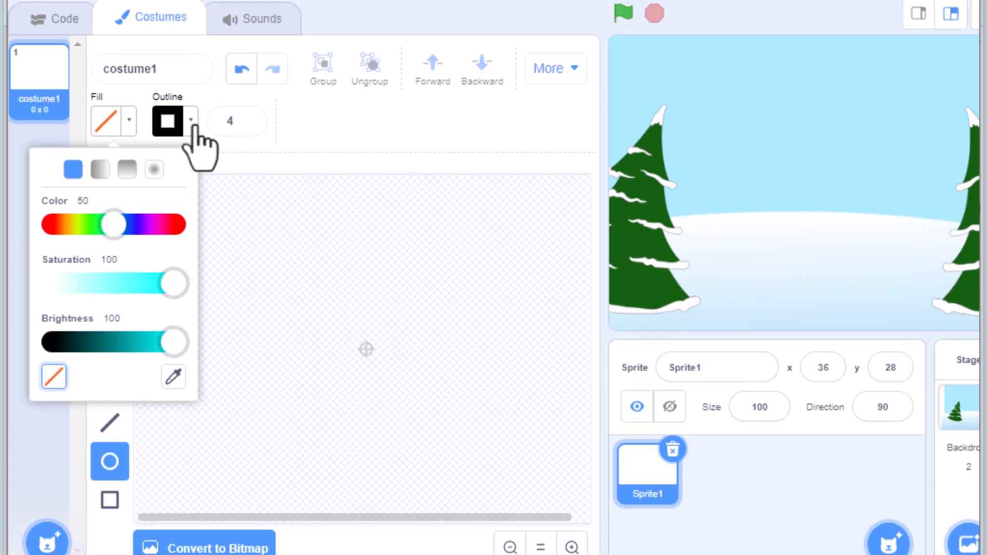
click(191, 59)
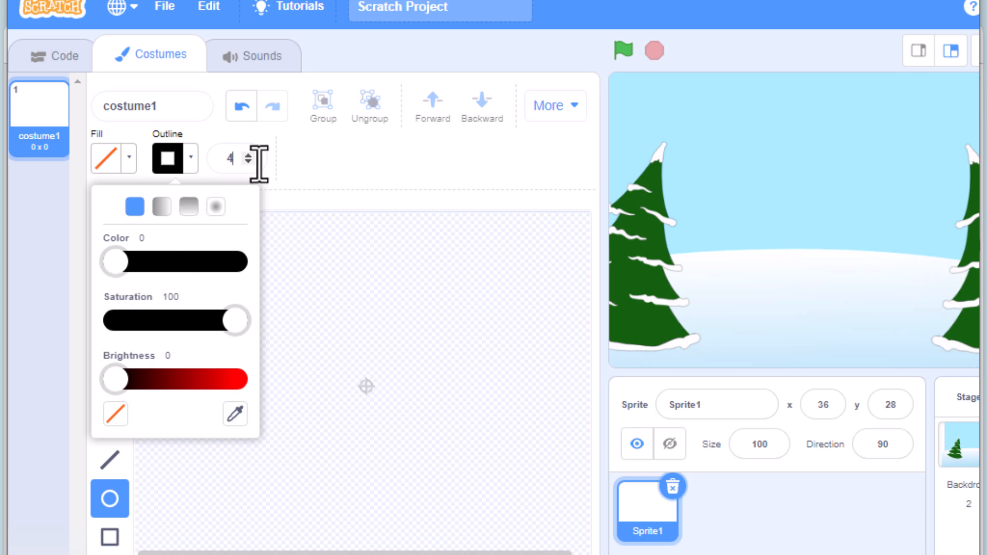
click(245, 161)
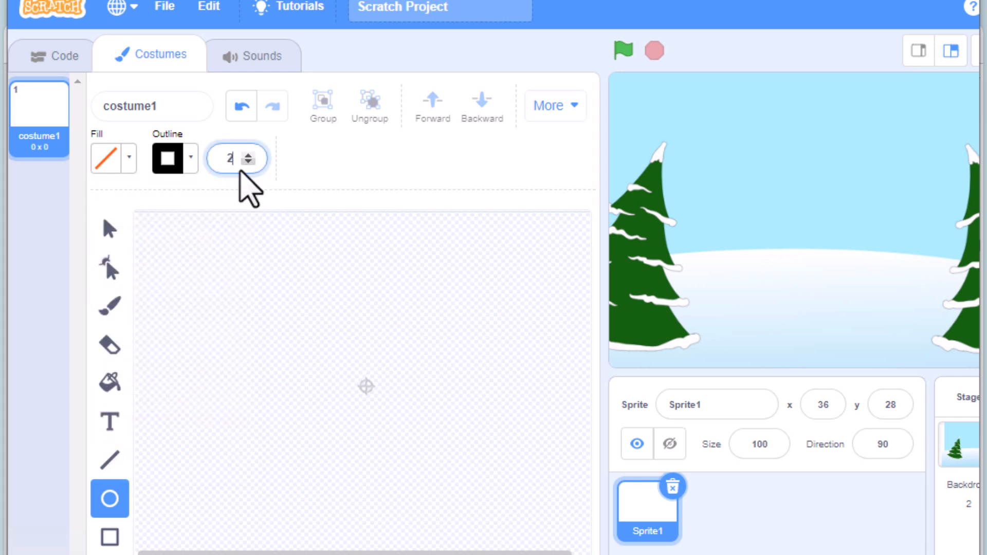
drag(278, 302, 323, 344)
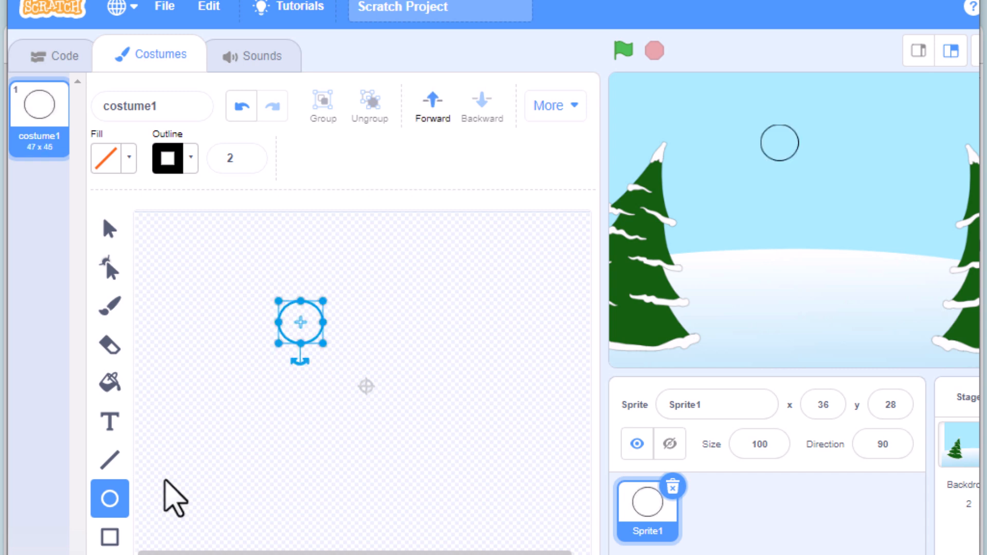
Draw the stick figure's torso, two legs and two bent arms with straight black lines below the head.
click(111, 465)
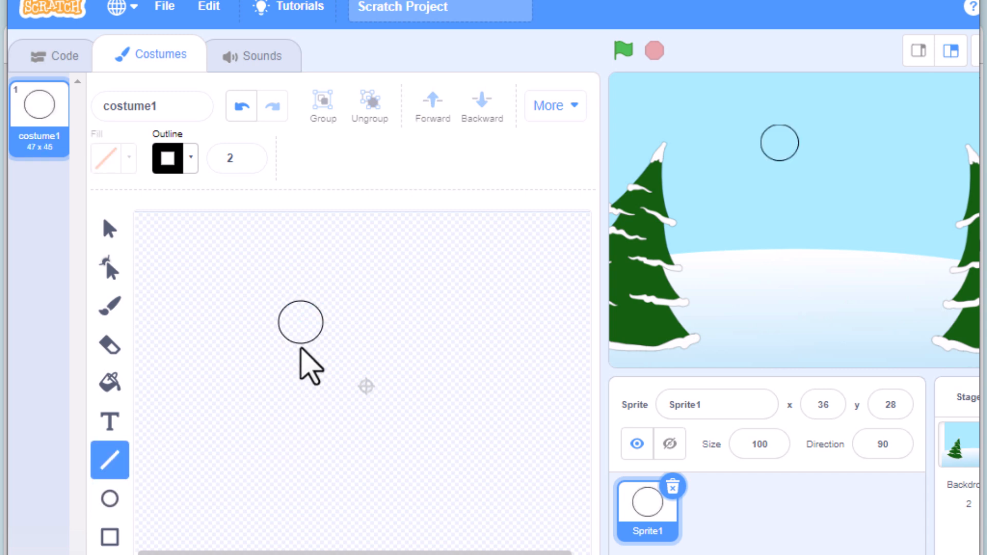
mouse_move(297, 343)
mouse_down()
mouse_move(299, 422)
mouse_move(298, 410)
mouse_move(318, 442)
mouse_up()
drag(299, 409, 278, 442)
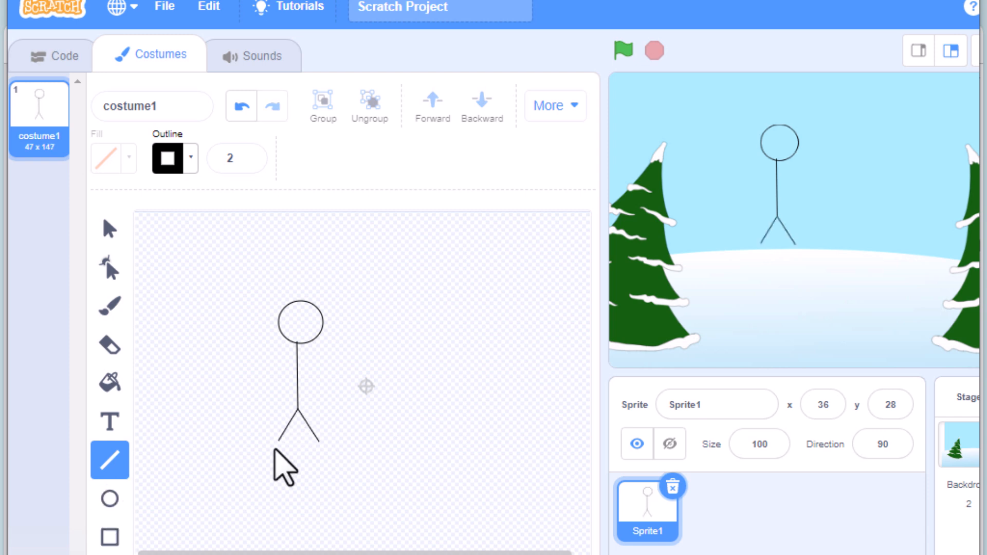
drag(298, 366, 314, 366)
drag(323, 388, 323, 386)
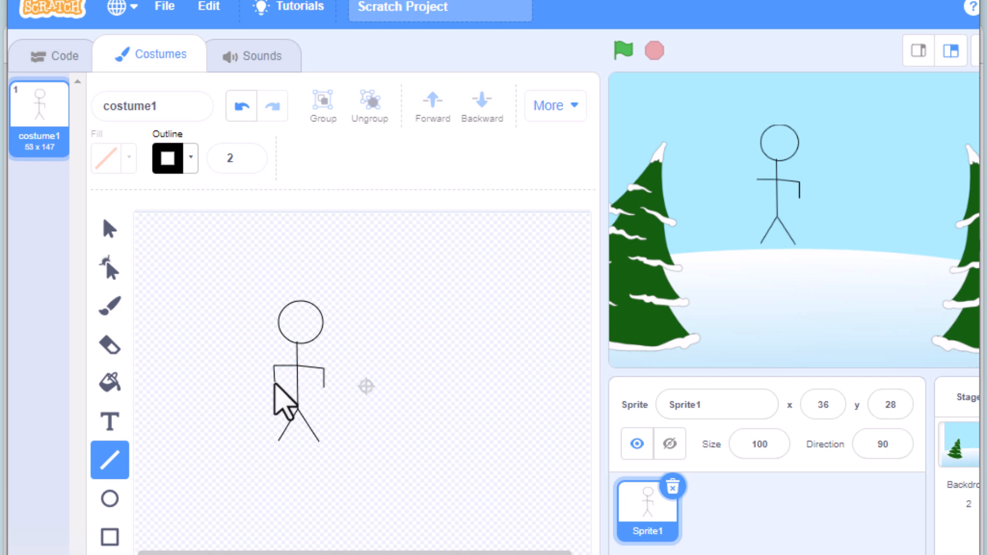
Brush a purple U-shaped rope of size 10 from one hand, under the feet, to the other hand.
click(109, 307)
click(271, 382)
mouse_move(274, 383)
mouse_down()
mouse_move(268, 441)
mouse_move(283, 455)
mouse_move(306, 455)
mouse_move(323, 430)
mouse_up()
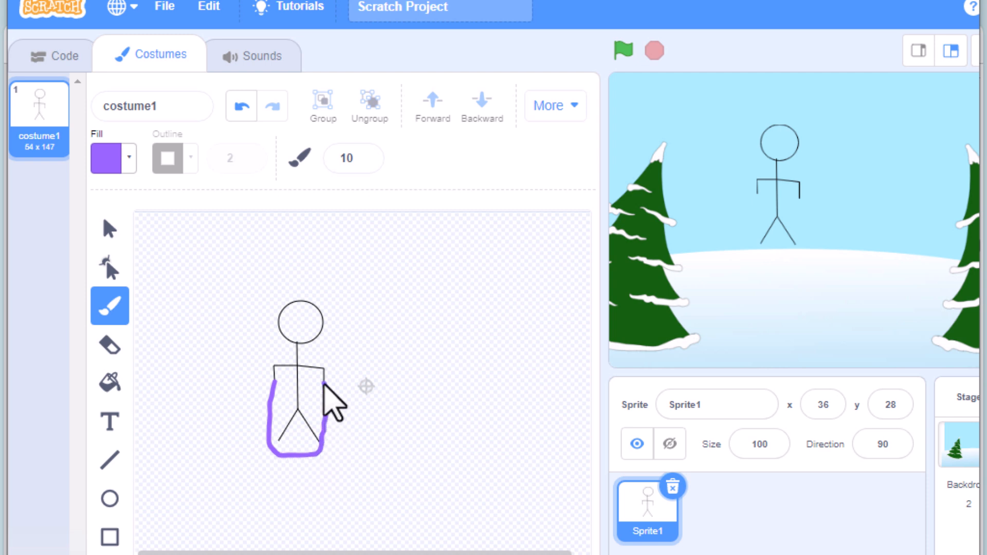
drag(324, 383, 324, 383)
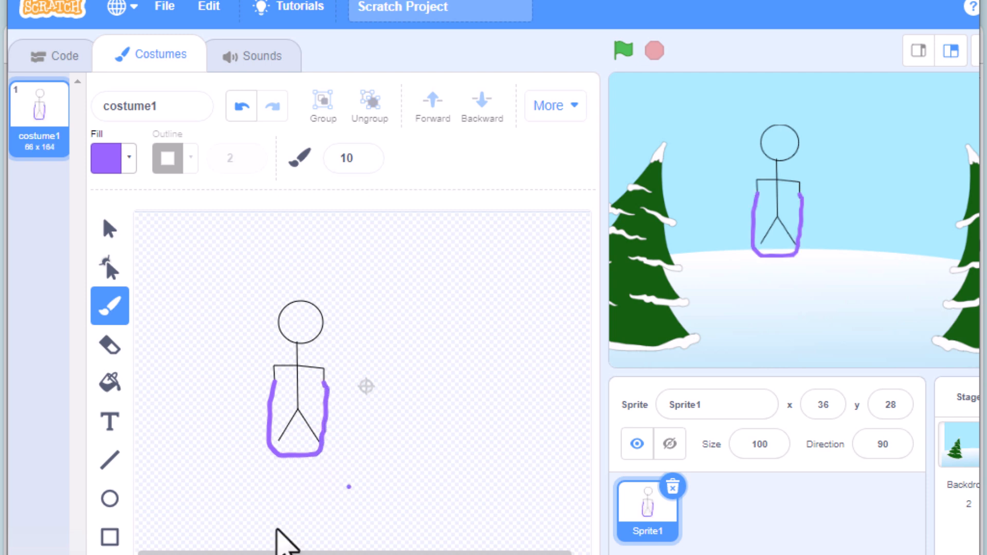
Set the fill brightness to 0 and draw a small black oval eye on one side of the face.
click(110, 499)
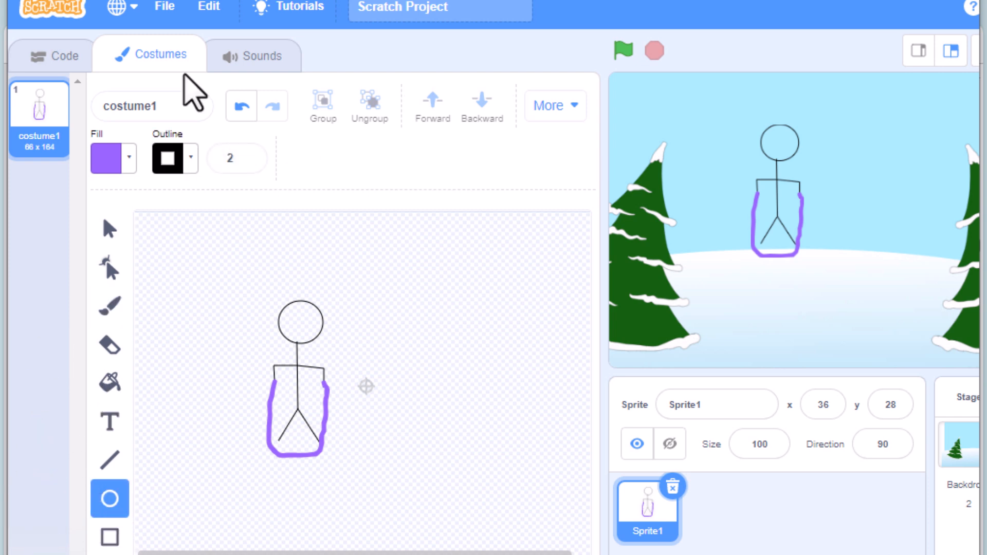
click(124, 169)
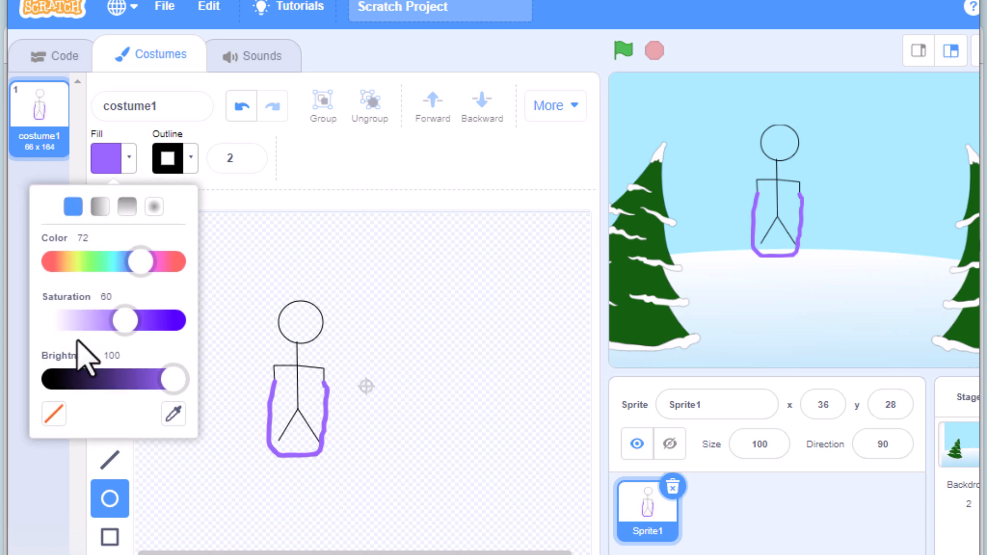
click(51, 381)
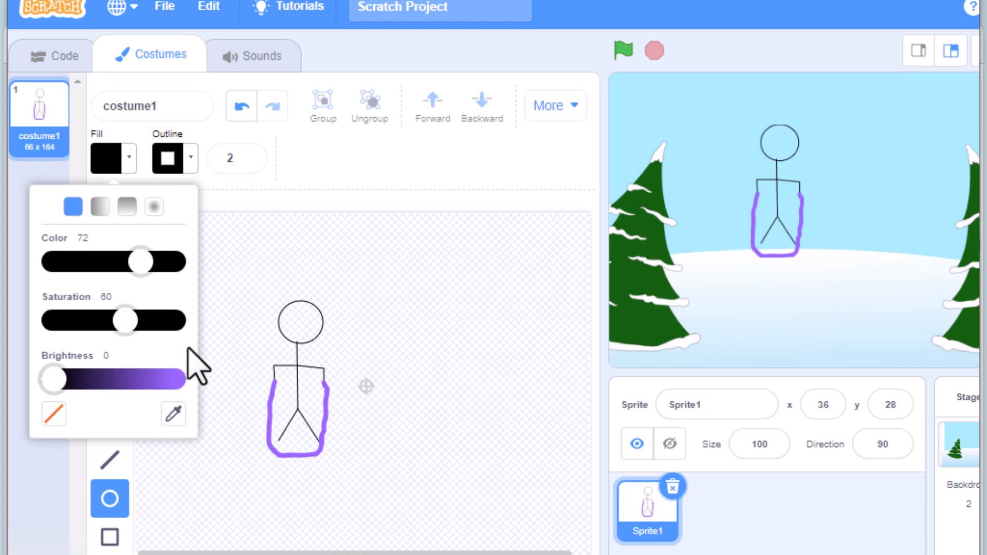
click(317, 330)
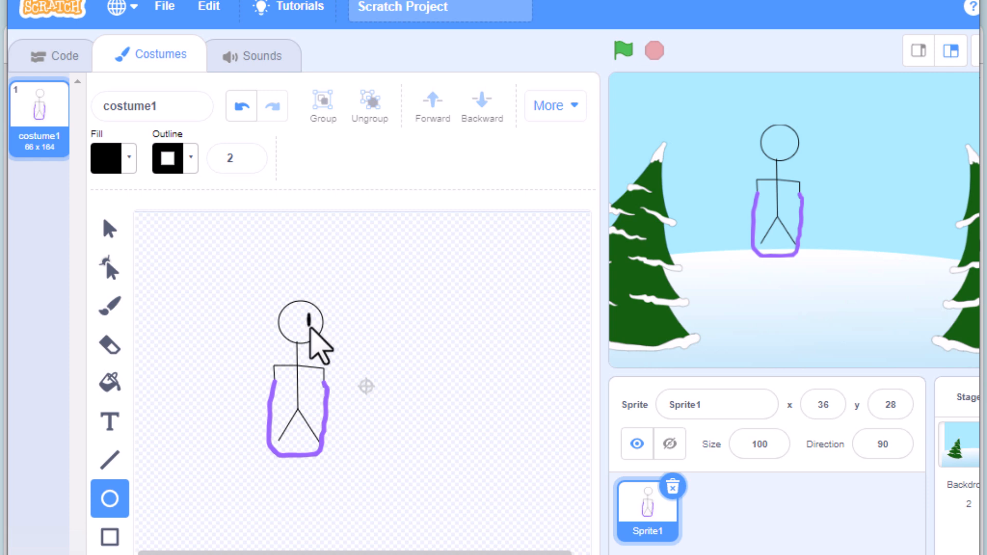
drag(314, 329, 314, 330)
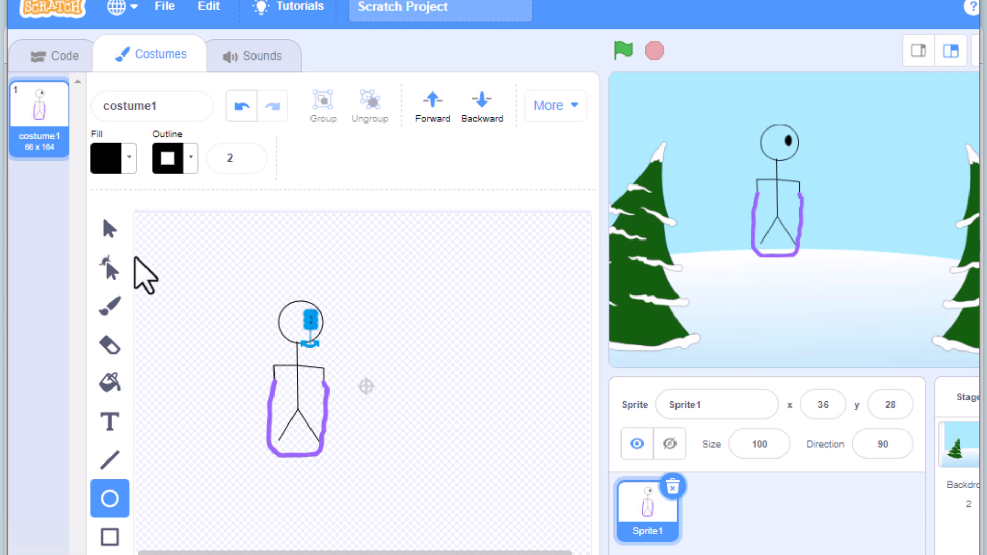
Duplicate the black eye and place the copy beside it on the other side of the face.
click(110, 230)
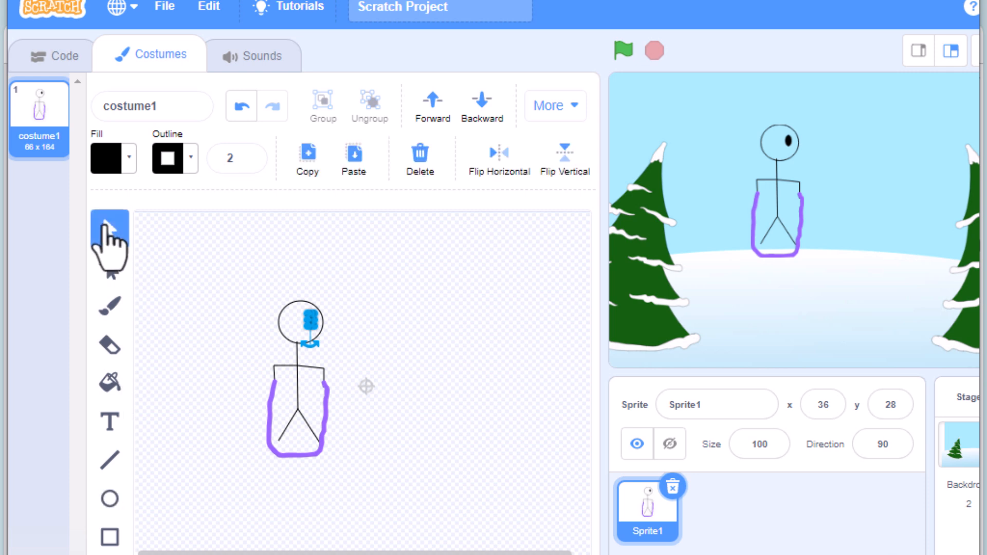
click(308, 162)
click(359, 164)
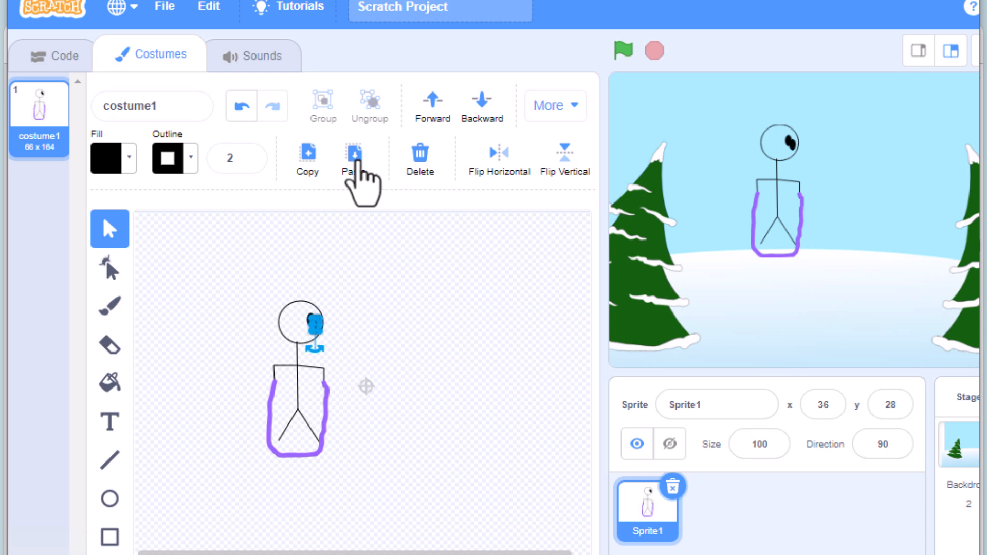
click(355, 360)
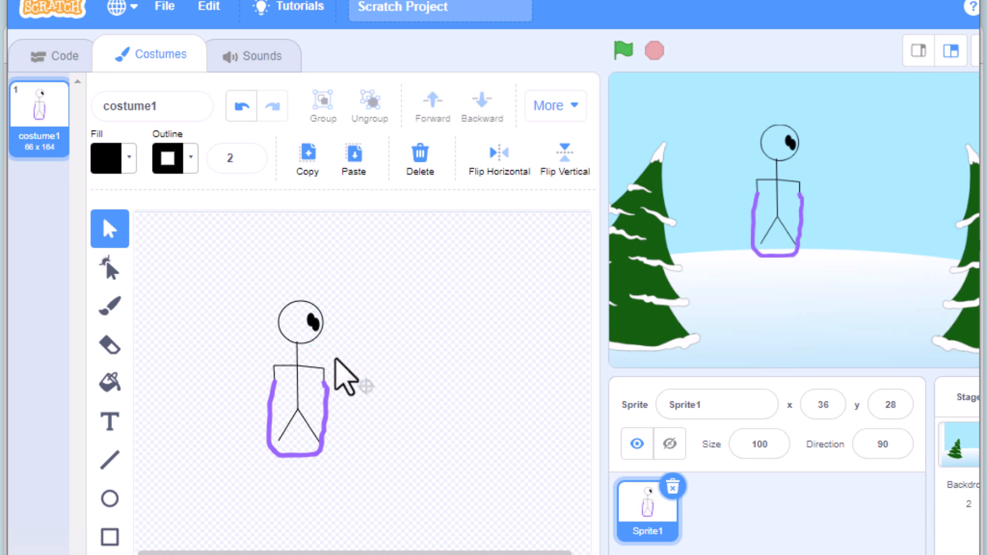
click(315, 324)
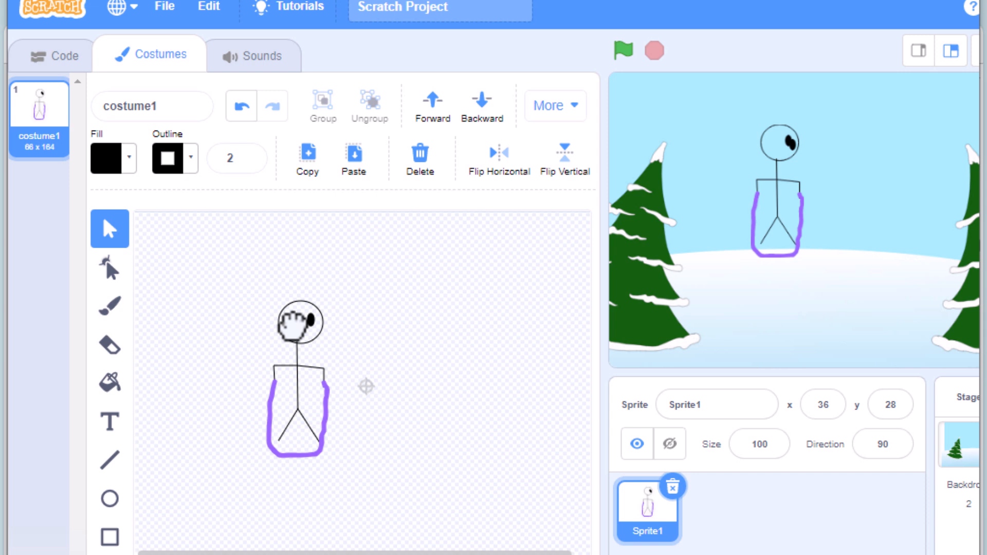
drag(291, 323, 280, 324)
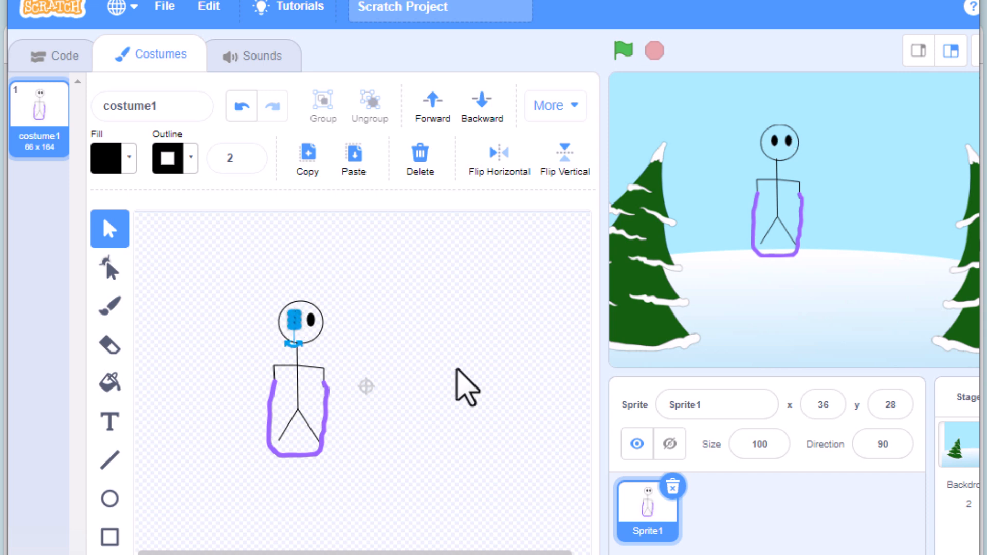
click(452, 391)
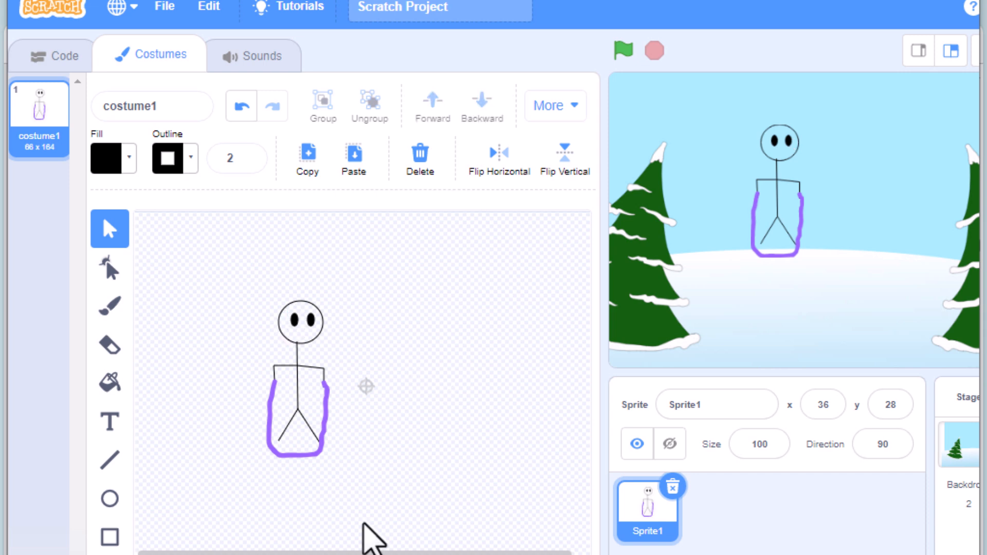
Draw a thin flat oval mouth below the eyes with red fill at brightness 97 and a black outline of width 1.
click(109, 506)
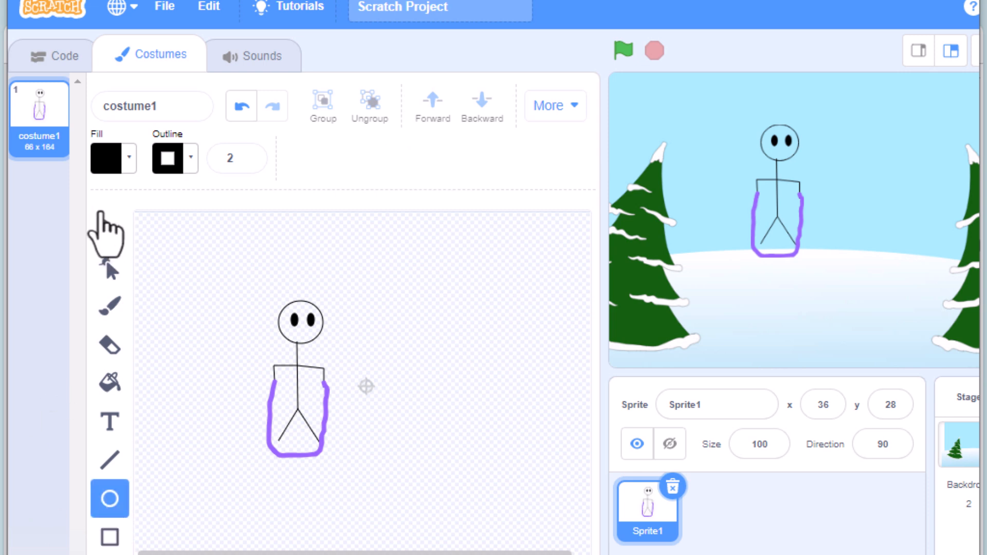
click(128, 158)
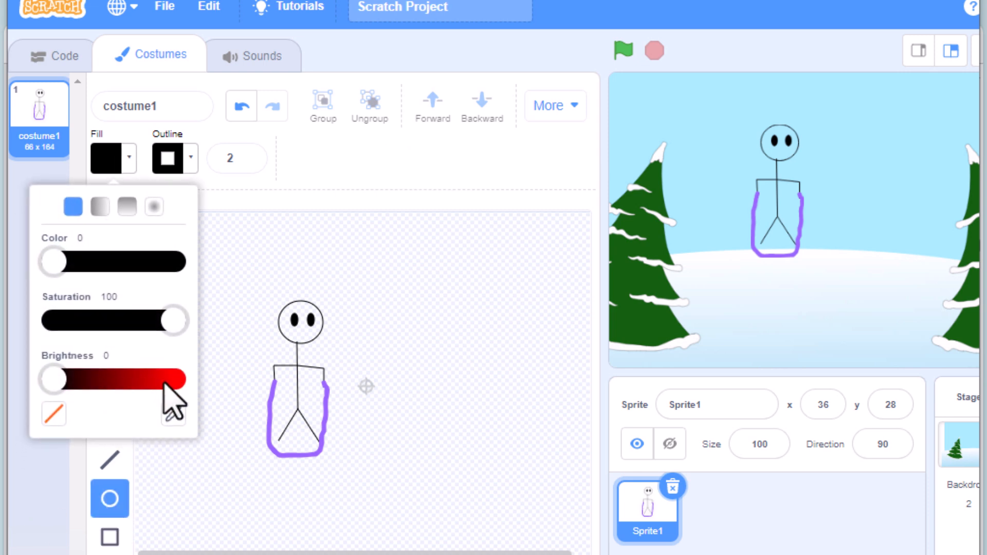
click(170, 381)
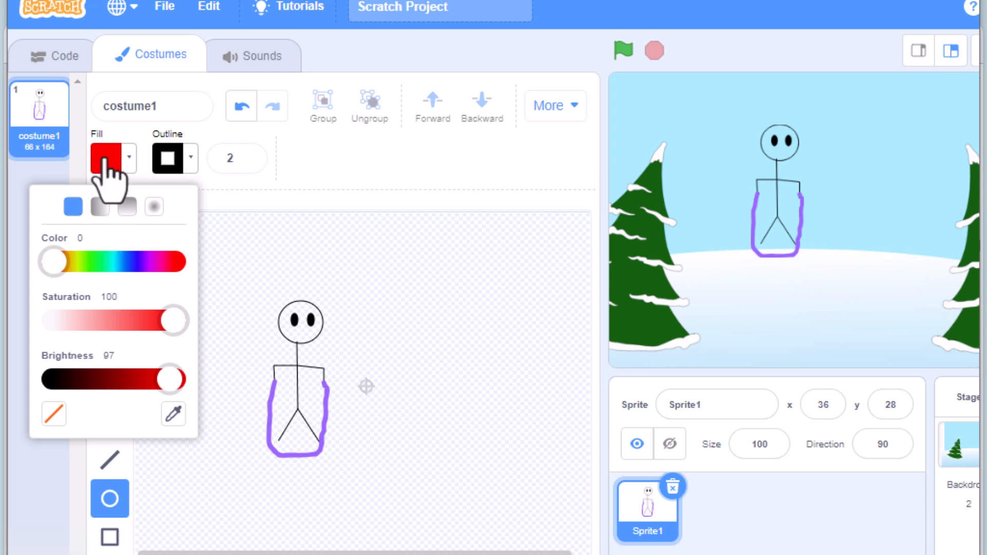
click(248, 158)
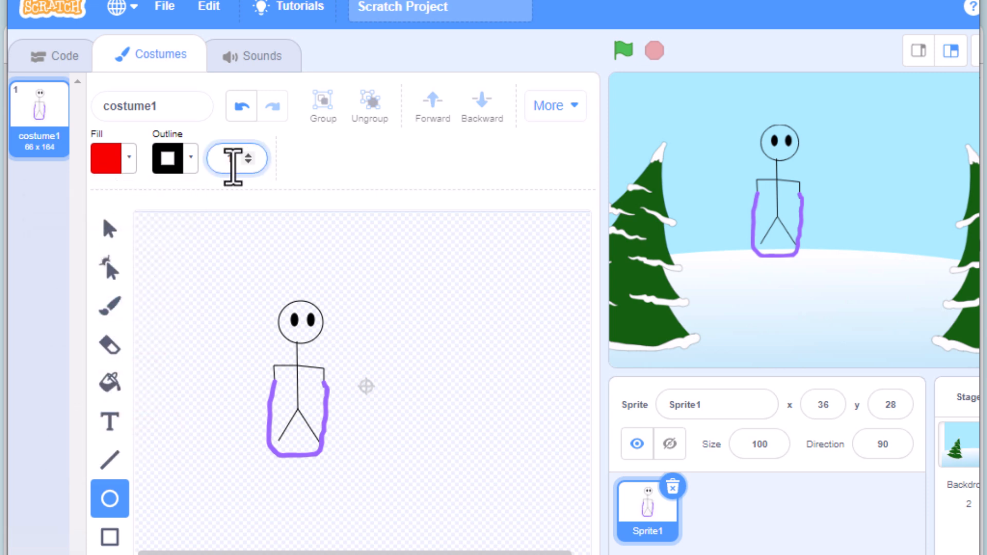
click(294, 335)
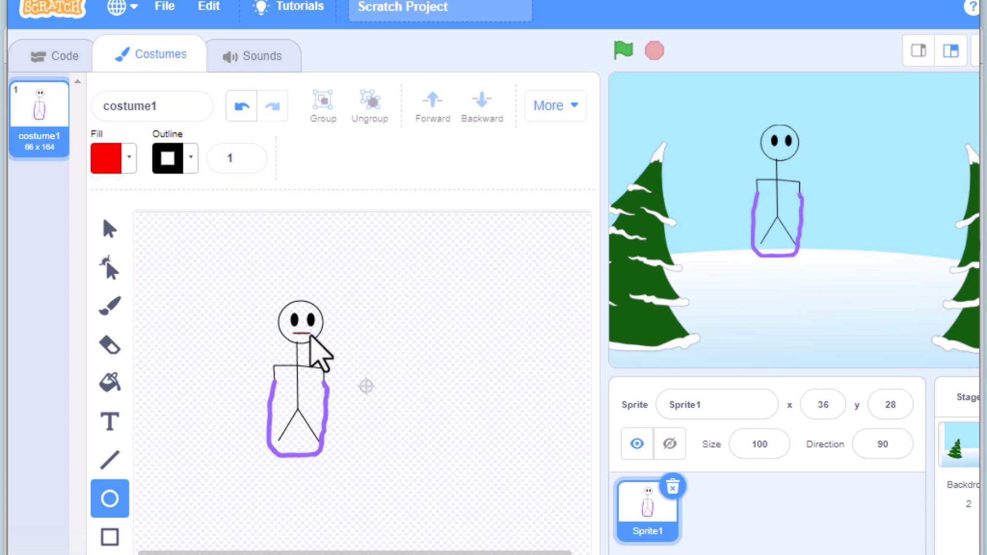
drag(311, 336, 311, 336)
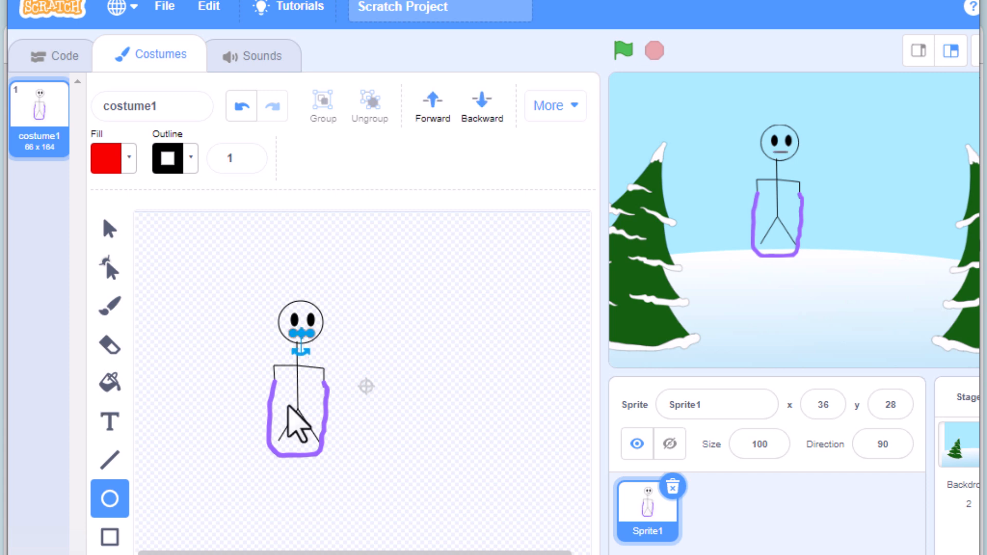
click(227, 421)
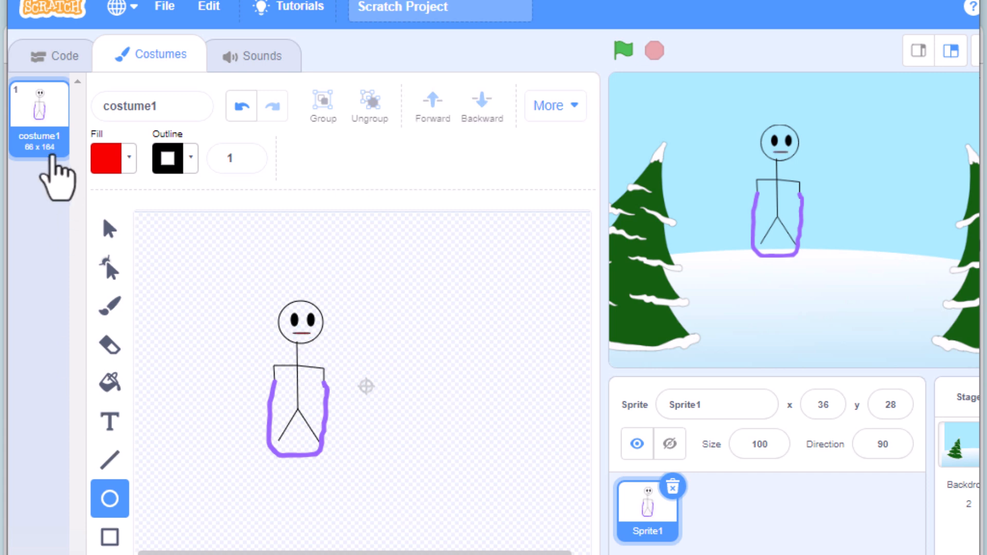
Duplicate costume1 and delete the purple rope from the copy.
right_click(50, 136)
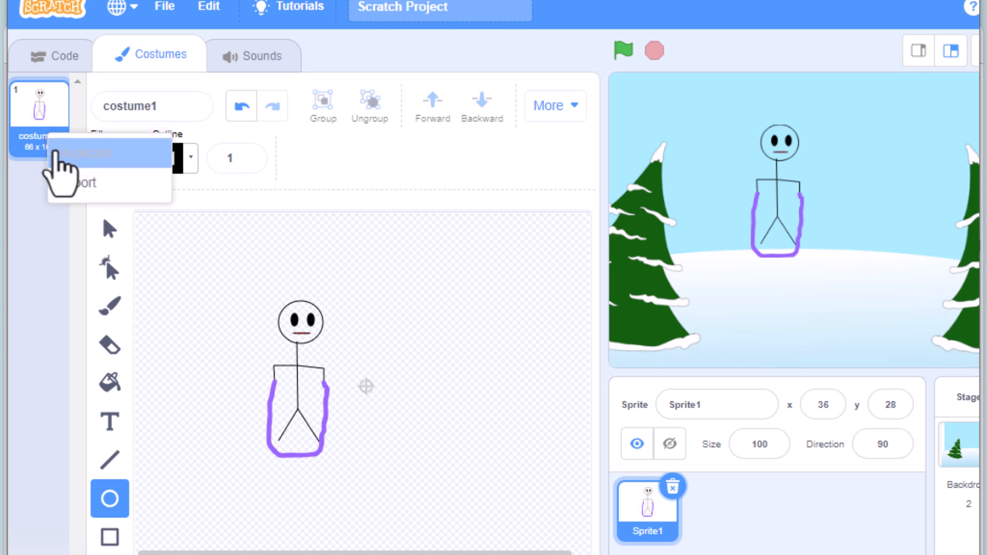
click(72, 159)
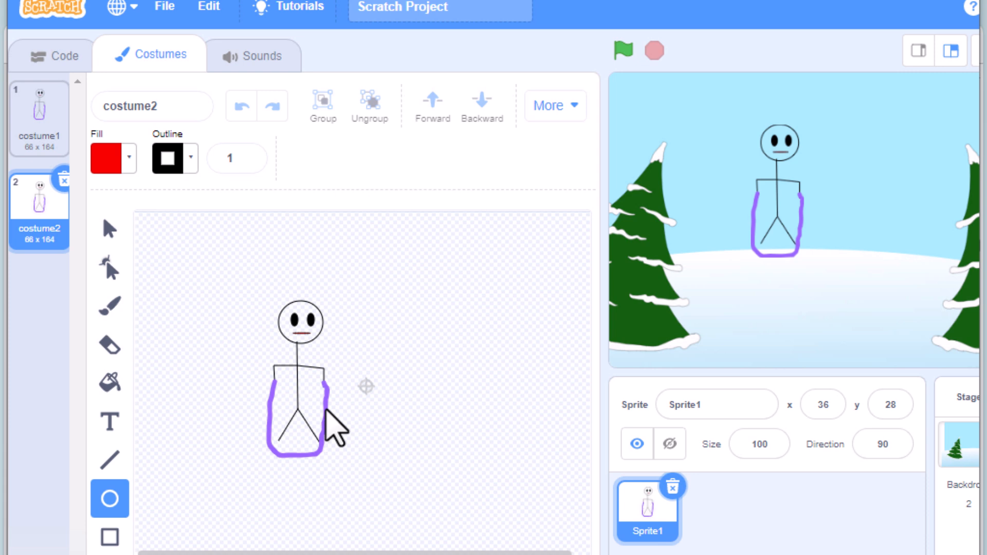
click(110, 229)
click(319, 454)
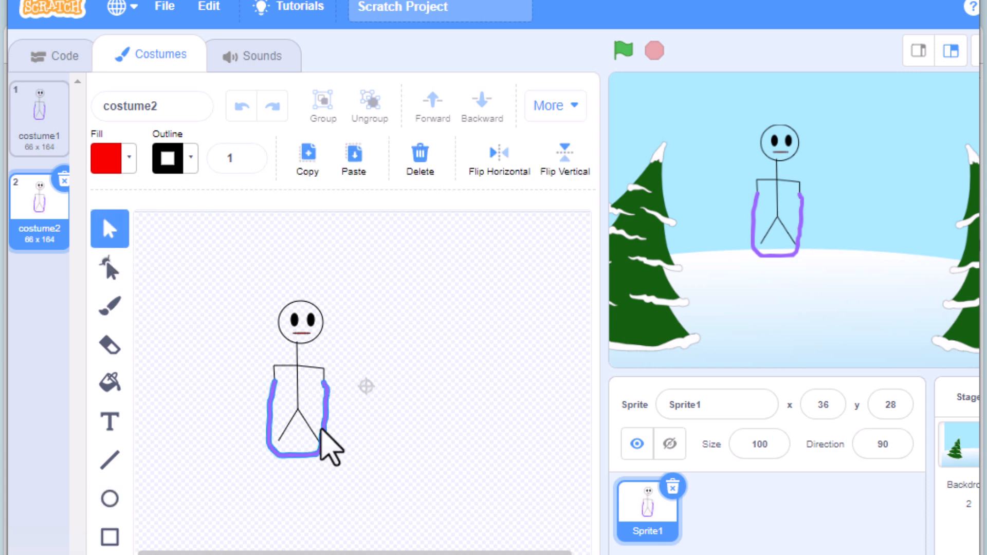
click(321, 429)
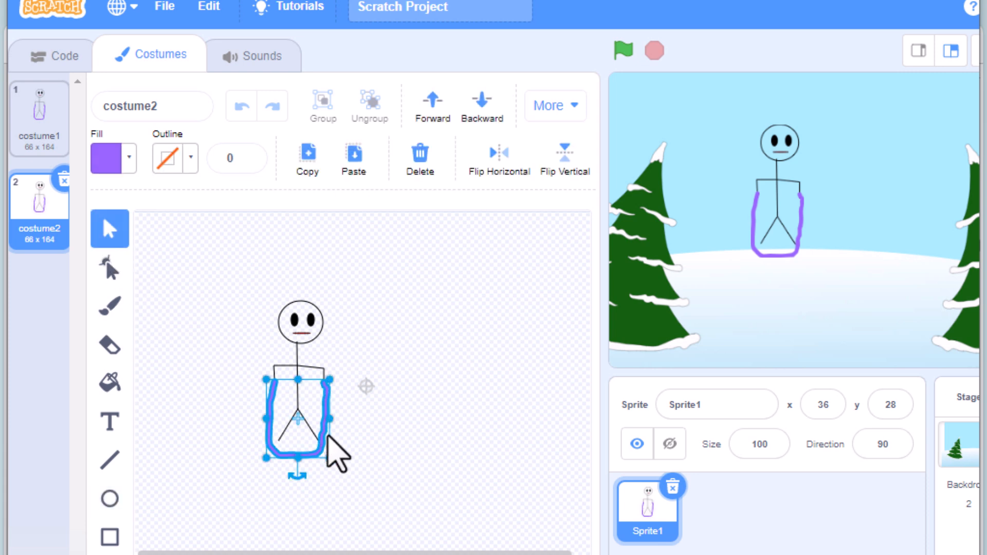
click(421, 163)
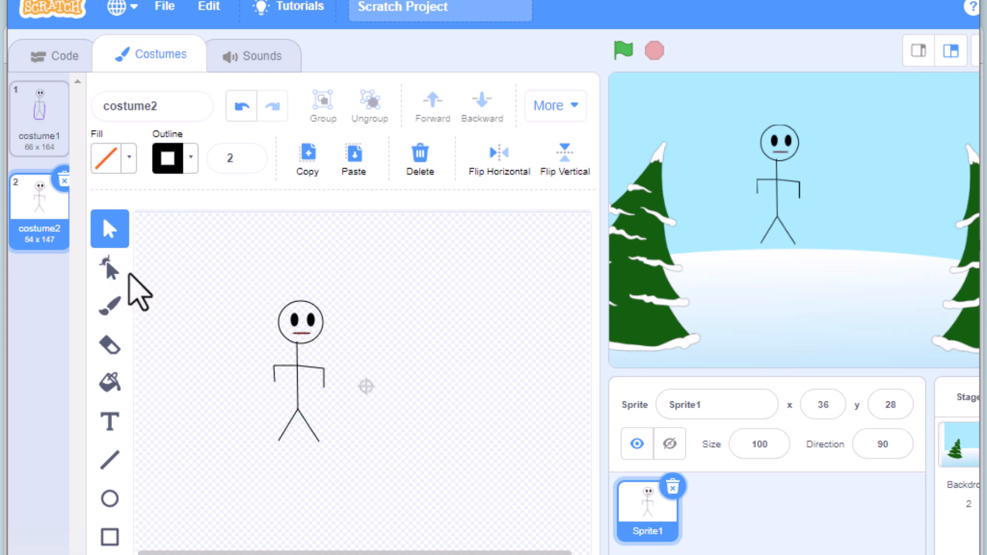
Reshape the arms in costume2 so both forearms point upward and outward from the elbows.
click(111, 272)
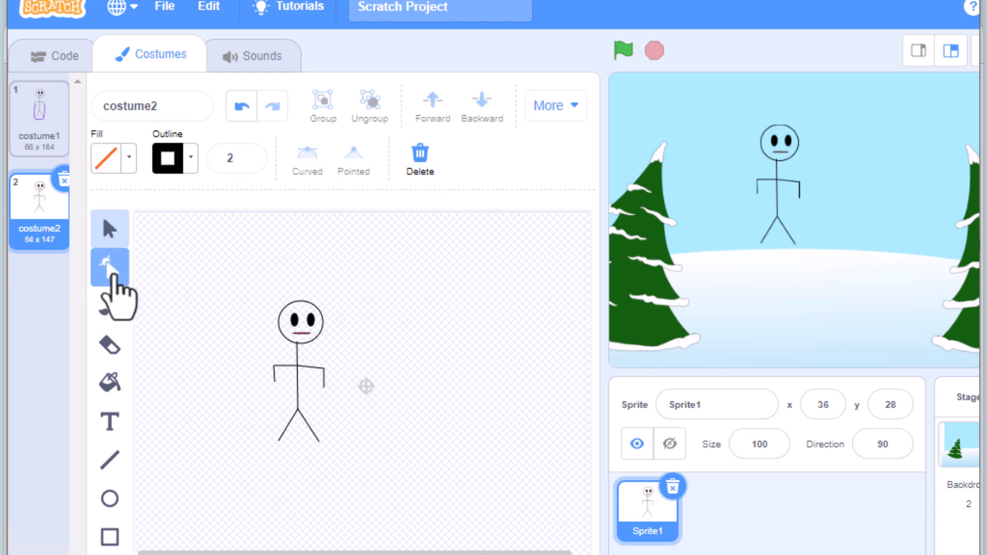
click(321, 389)
drag(323, 388, 335, 352)
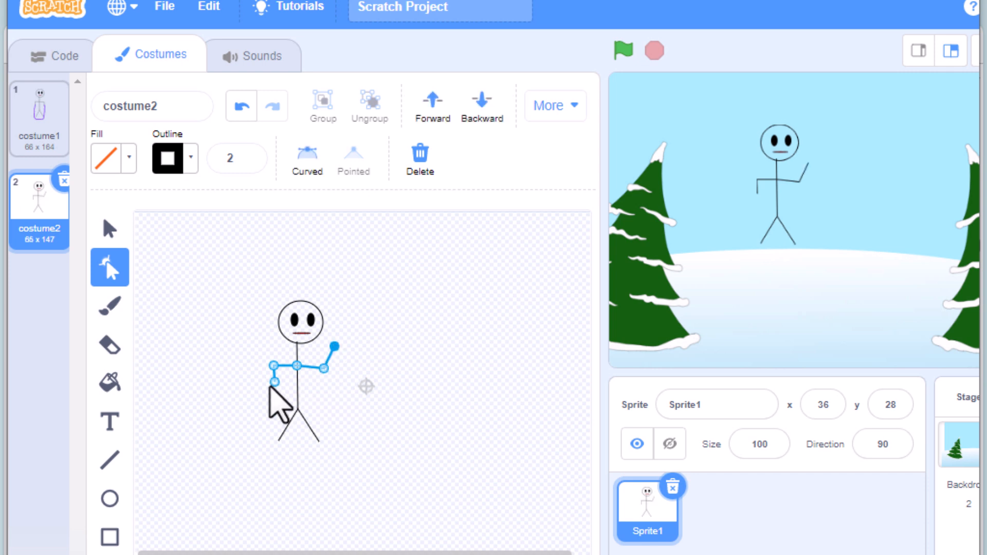
drag(272, 384, 263, 349)
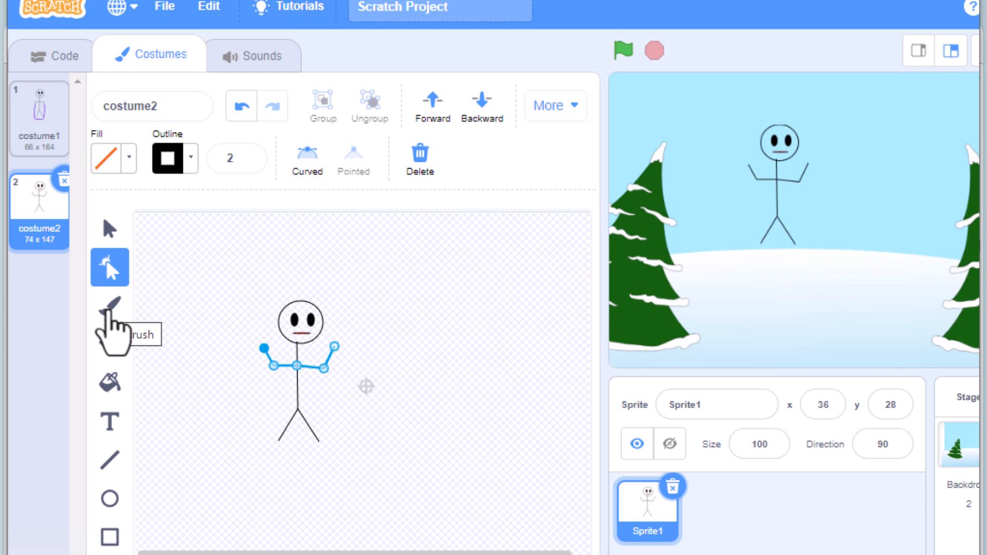
Paint a purple rope with brush size 10, arching over the head from one raised hand to the other.
click(180, 357)
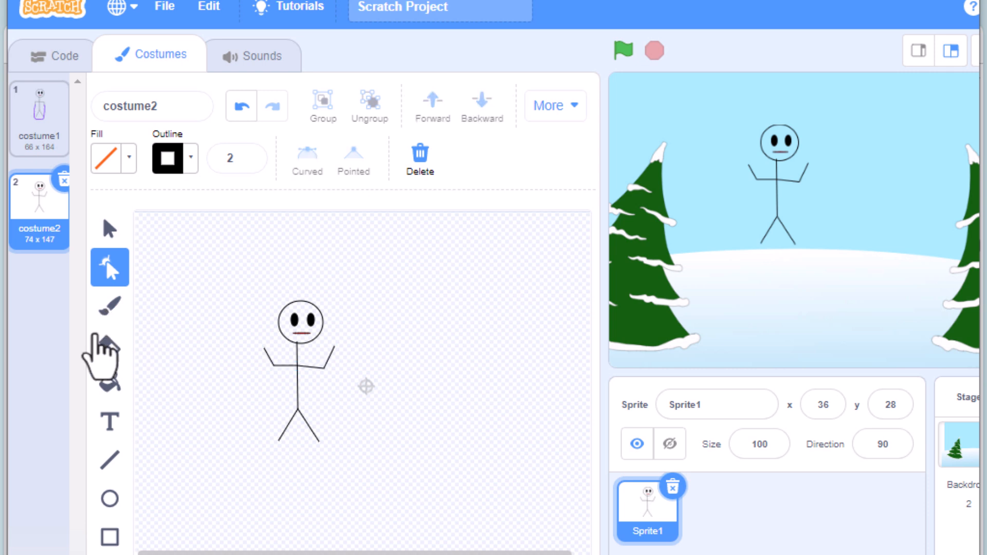
click(116, 313)
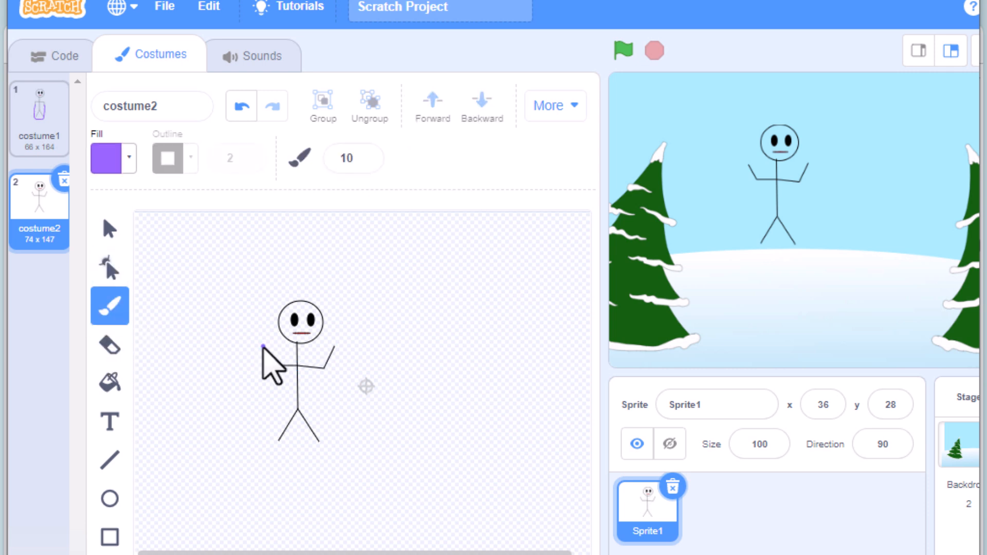
mouse_move(263, 347)
mouse_down()
mouse_move(260, 282)
mouse_move(275, 253)
mouse_move(326, 246)
mouse_move(347, 297)
mouse_move(334, 345)
mouse_up()
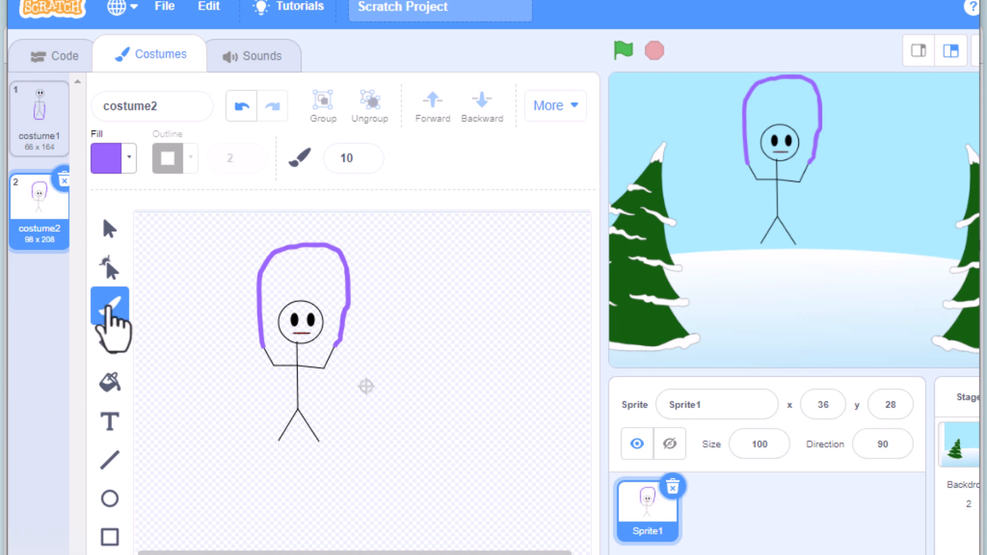
Resize the flat mouth in costume2 into a small, narrow, rounded red open mouth.
click(110, 231)
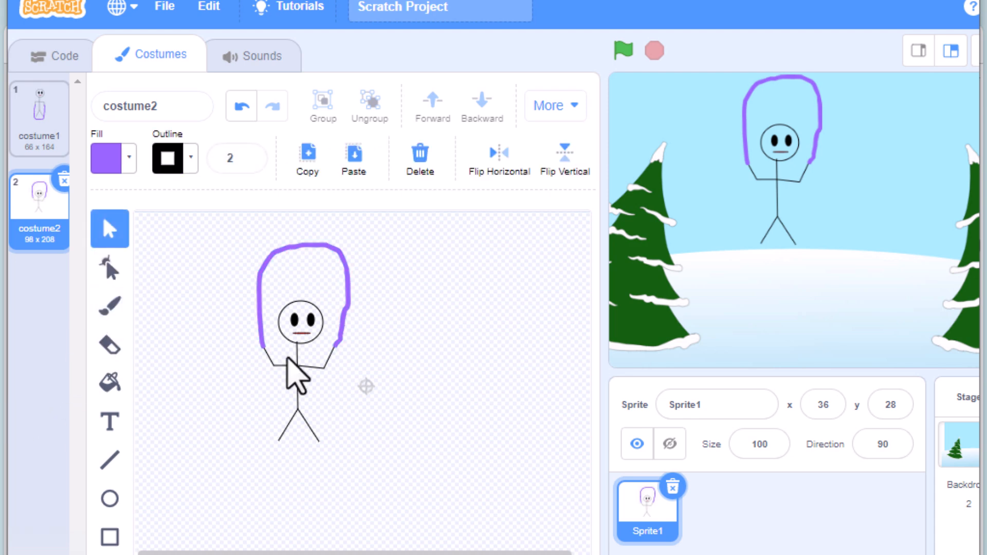
click(301, 334)
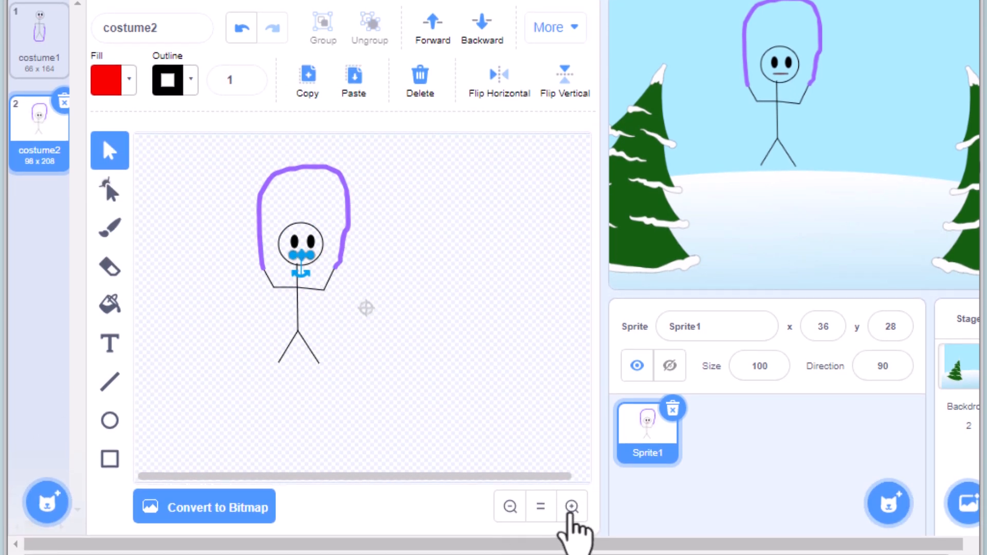
click(572, 536)
click(572, 536)
click(569, 506)
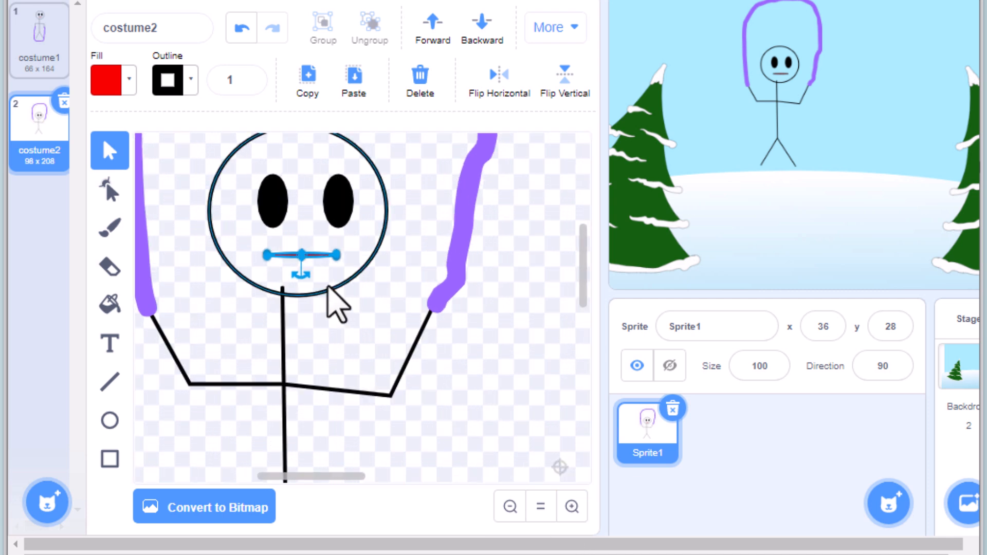
drag(337, 258, 281, 258)
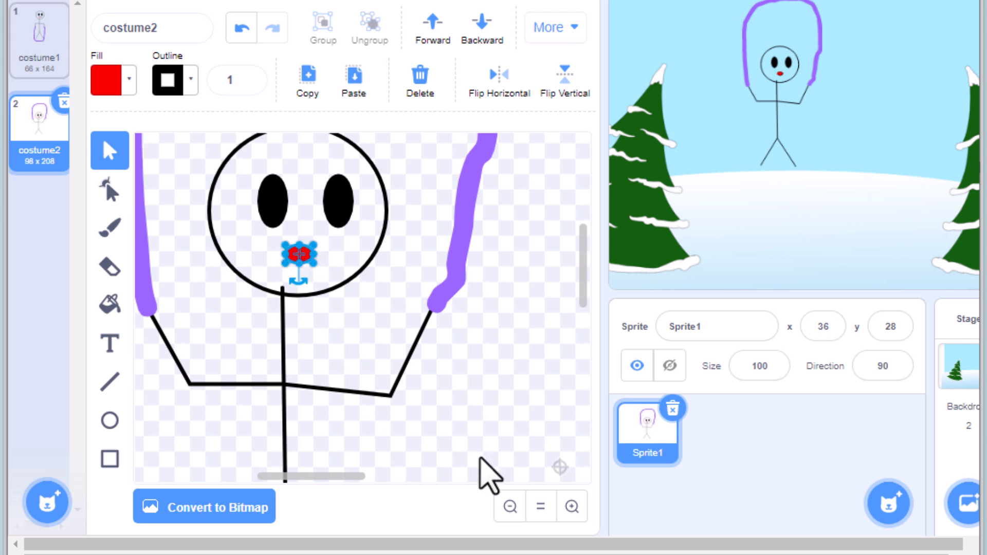
click(508, 513)
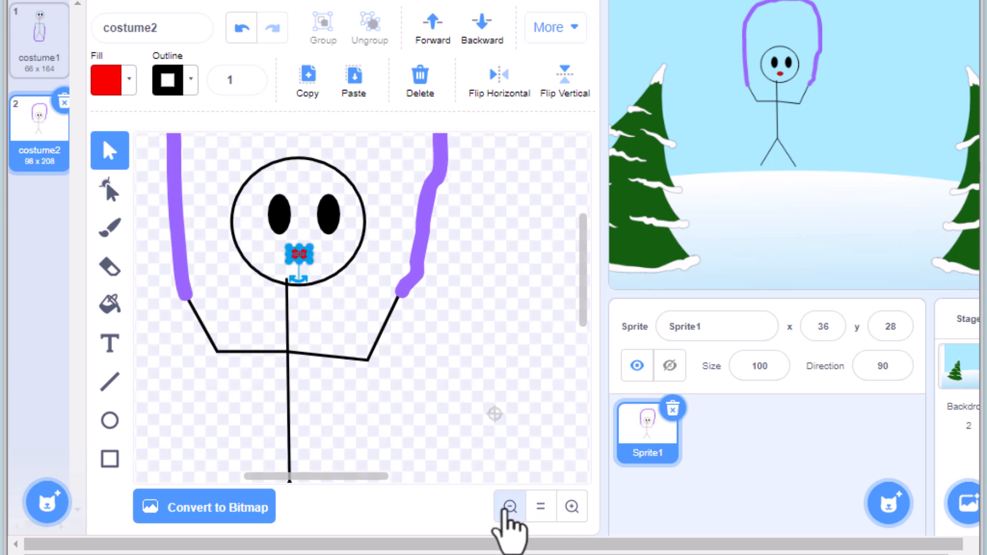
click(509, 508)
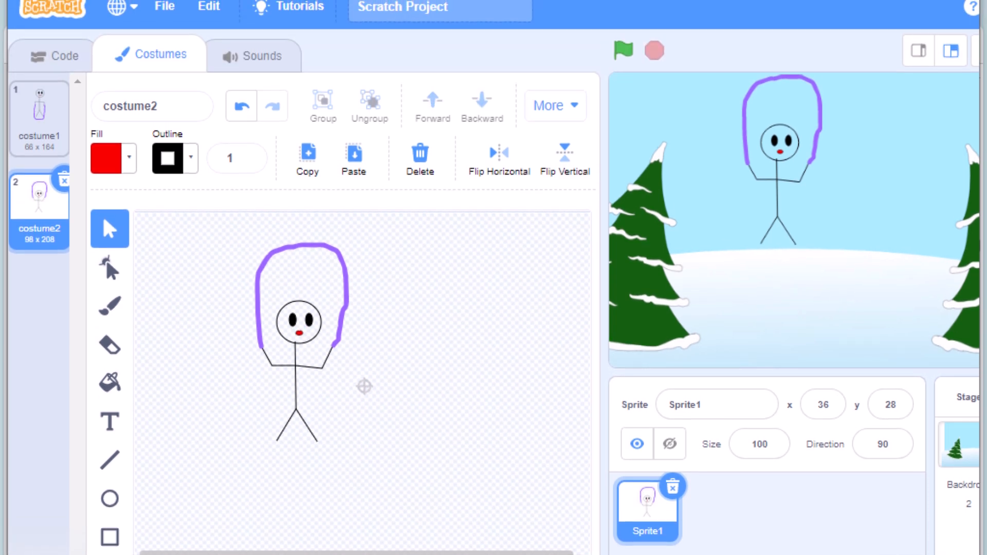
Compare costume1 with costume2, and move the sprite down on the stage to x 62, y -45.
click(41, 124)
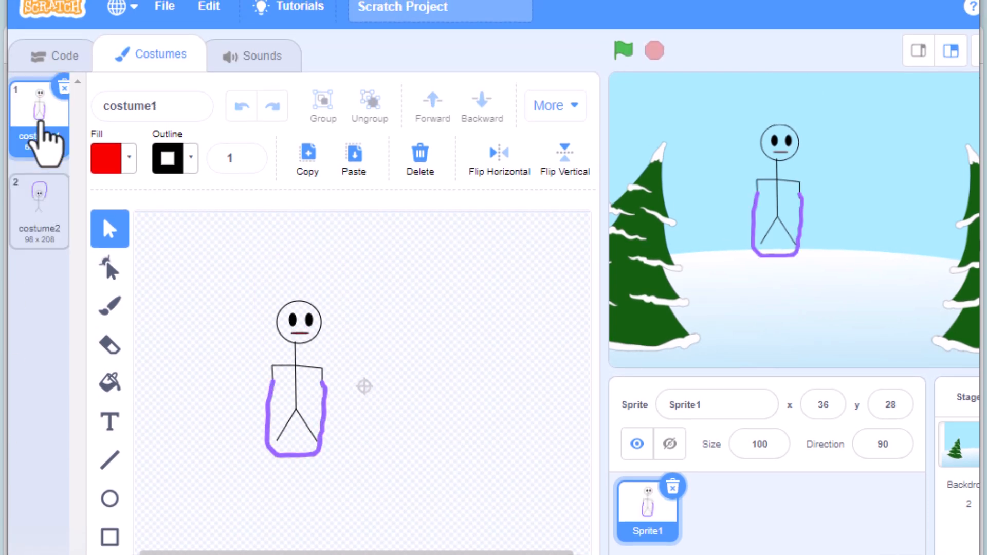
click(37, 216)
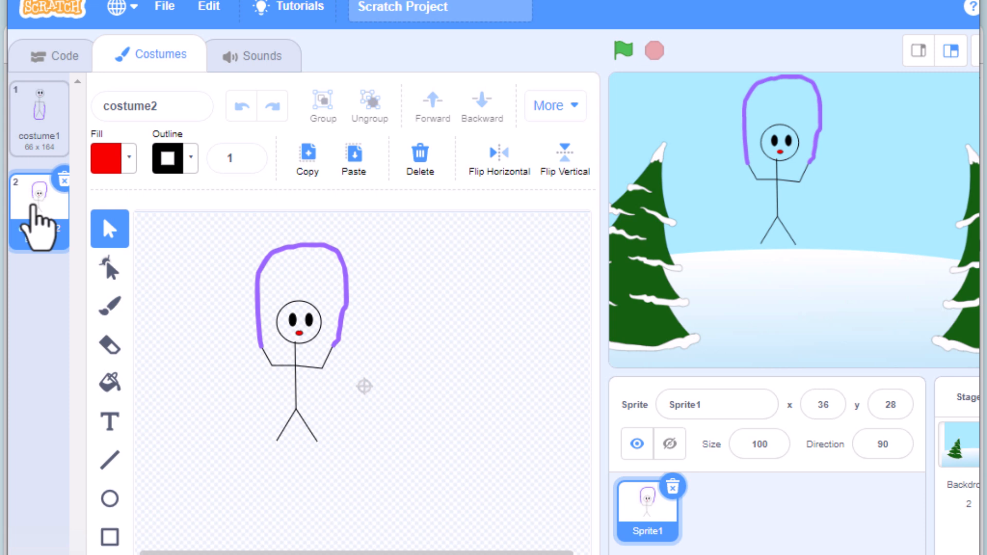
click(58, 57)
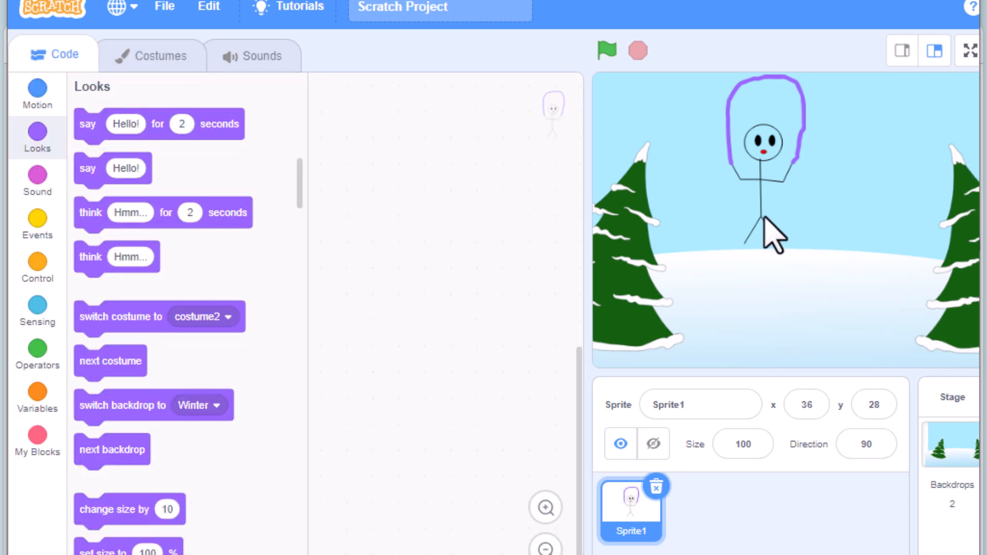
drag(762, 217, 783, 278)
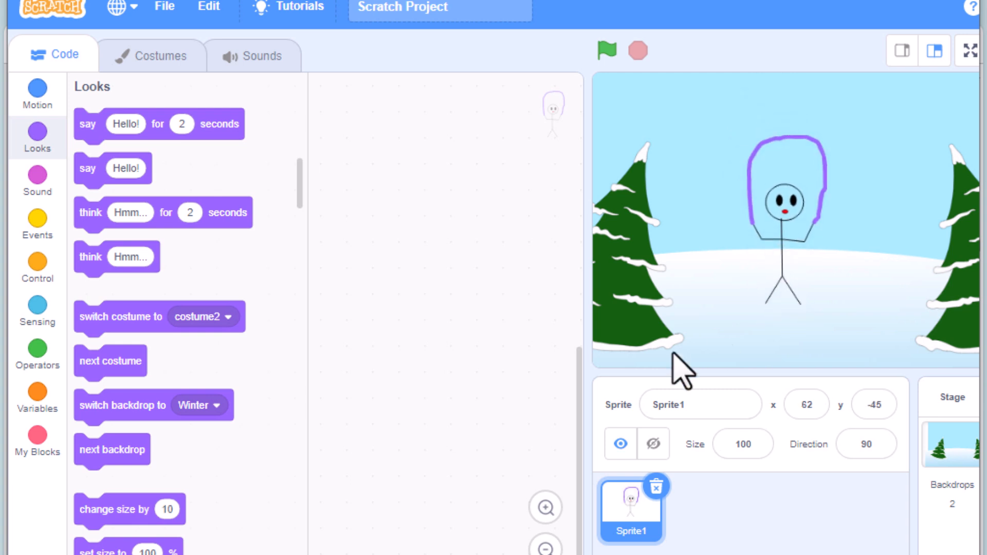
Build a green-flag script with a forever loop containing next costume, and test-run it.
click(45, 238)
drag(99, 125, 419, 231)
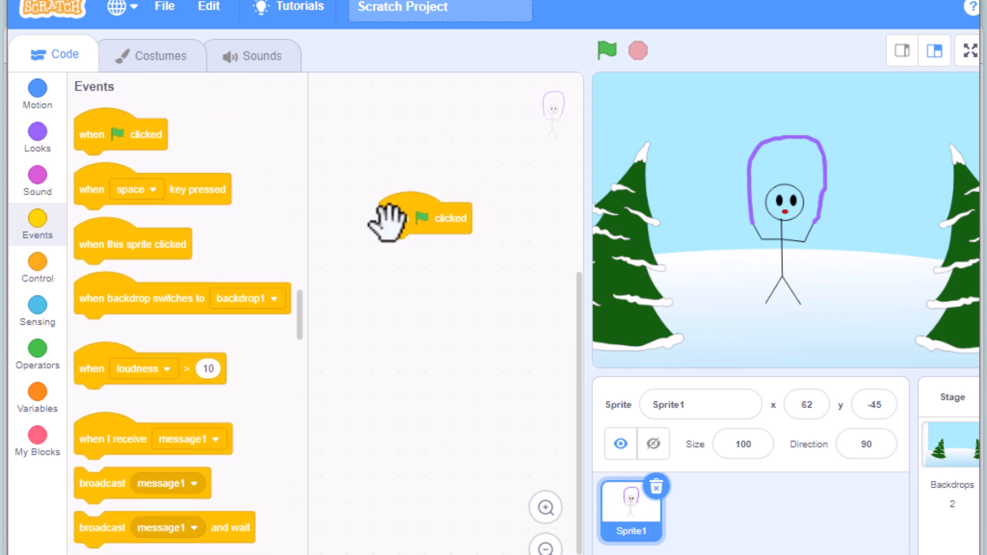
click(48, 278)
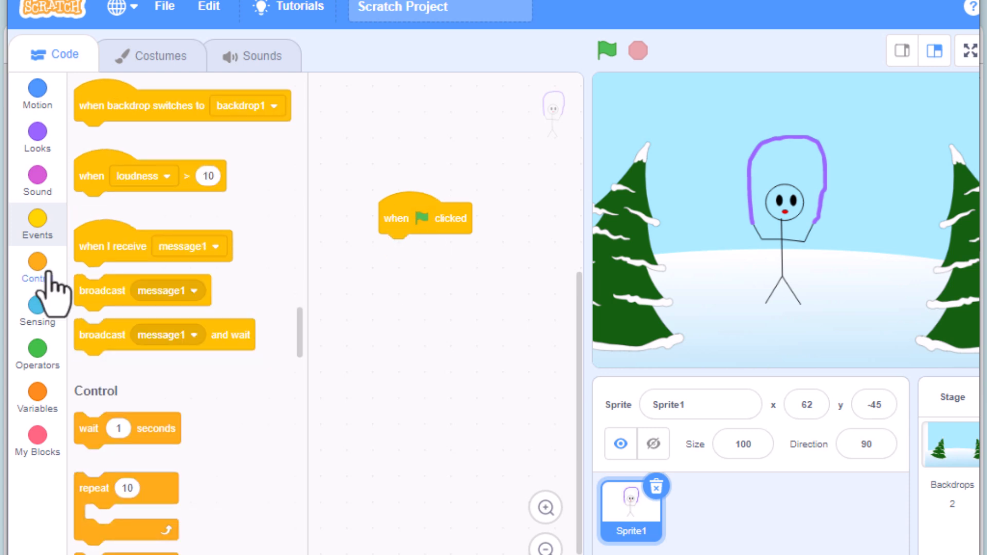
drag(106, 265, 412, 334)
drag(434, 274, 435, 272)
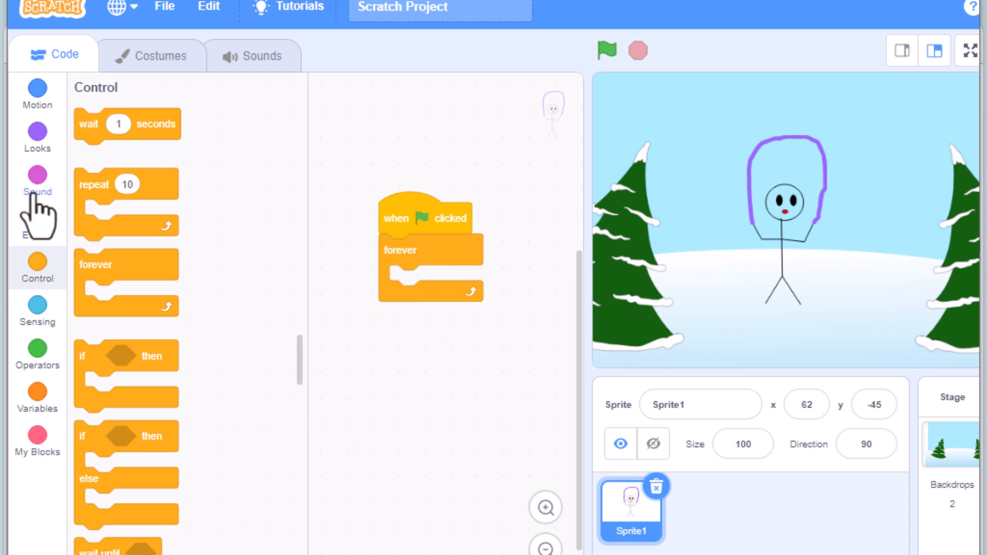
click(32, 146)
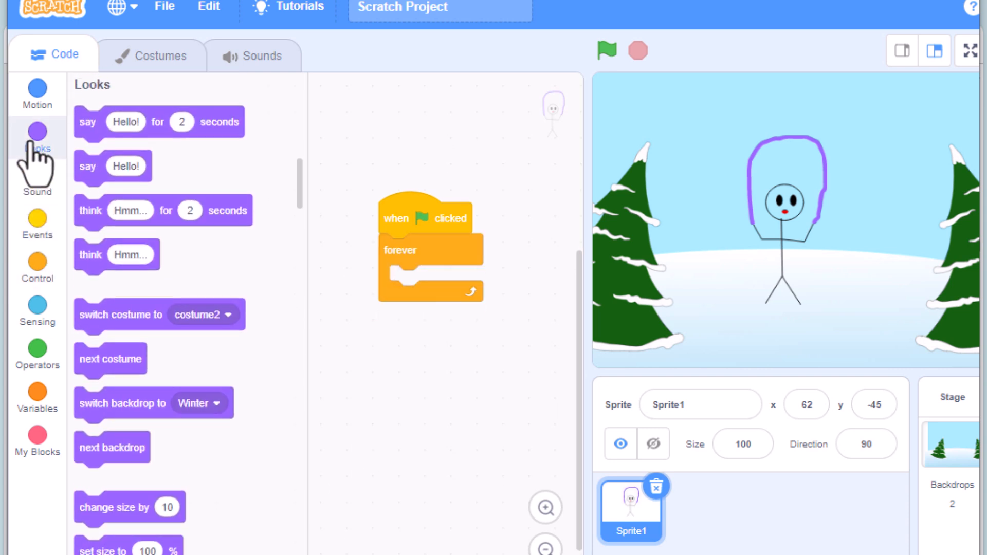
drag(114, 364, 432, 284)
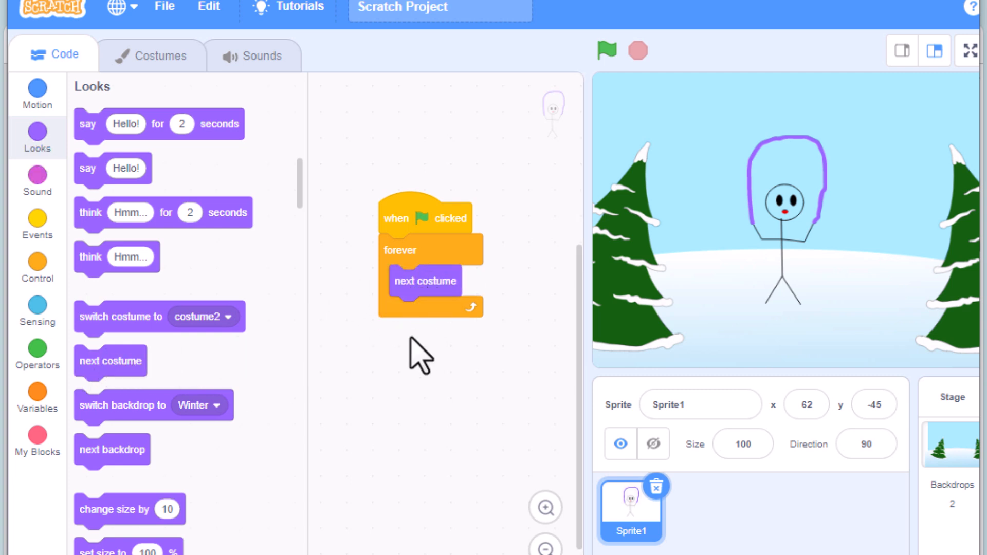
click(426, 220)
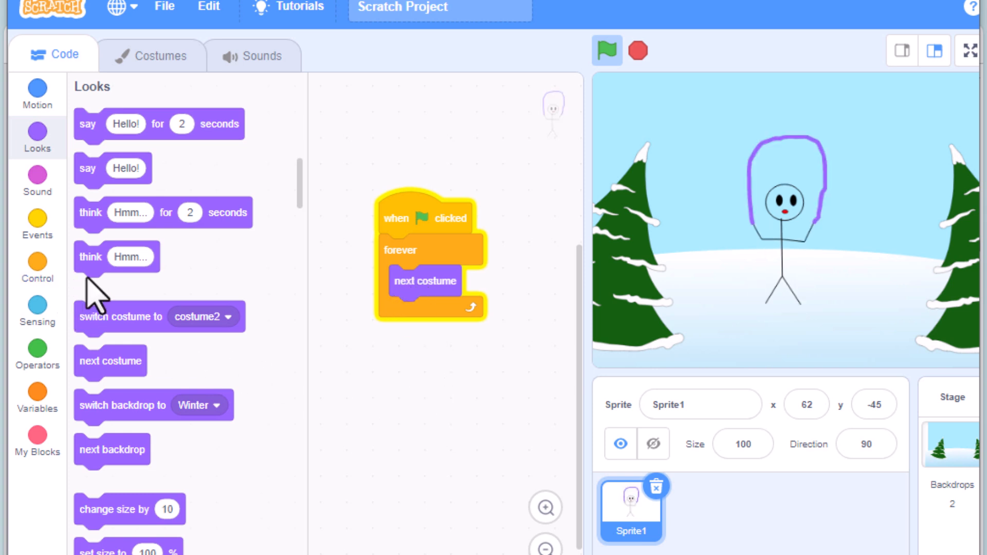
click(396, 211)
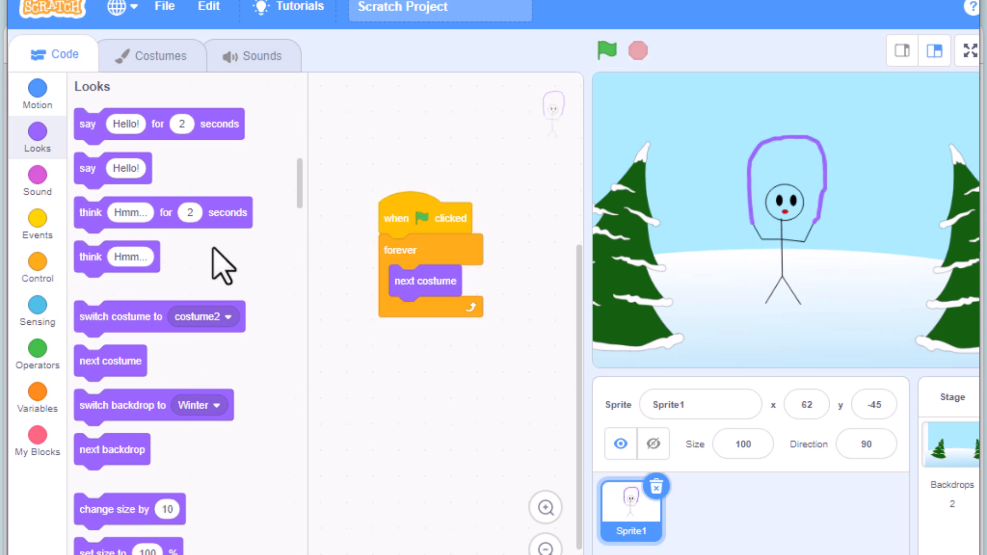
Add a wait 1 seconds block after next costume inside the forever loop and run the script.
click(39, 280)
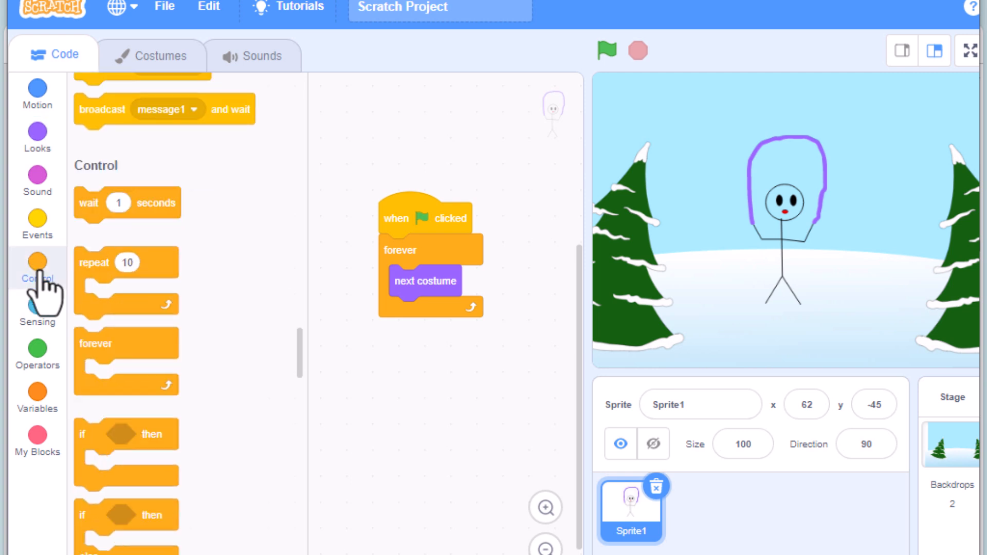
drag(90, 131, 408, 321)
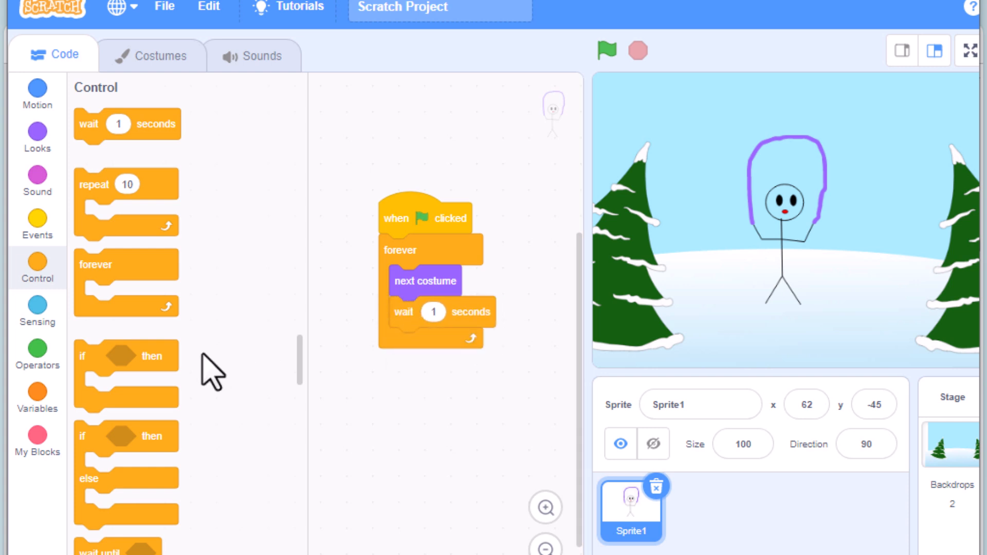
click(418, 224)
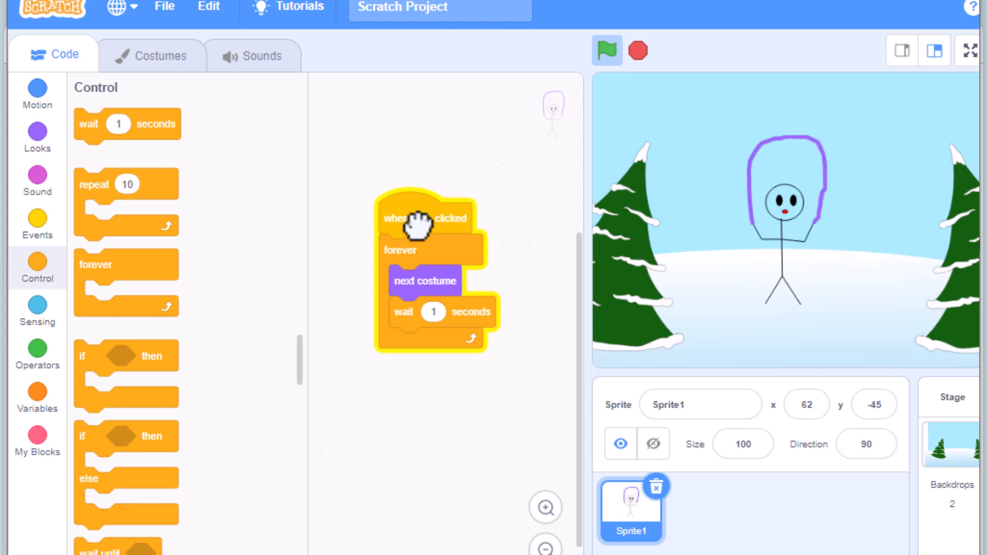
Set the wait block to 0.2 seconds and restart the script.
click(433, 312)
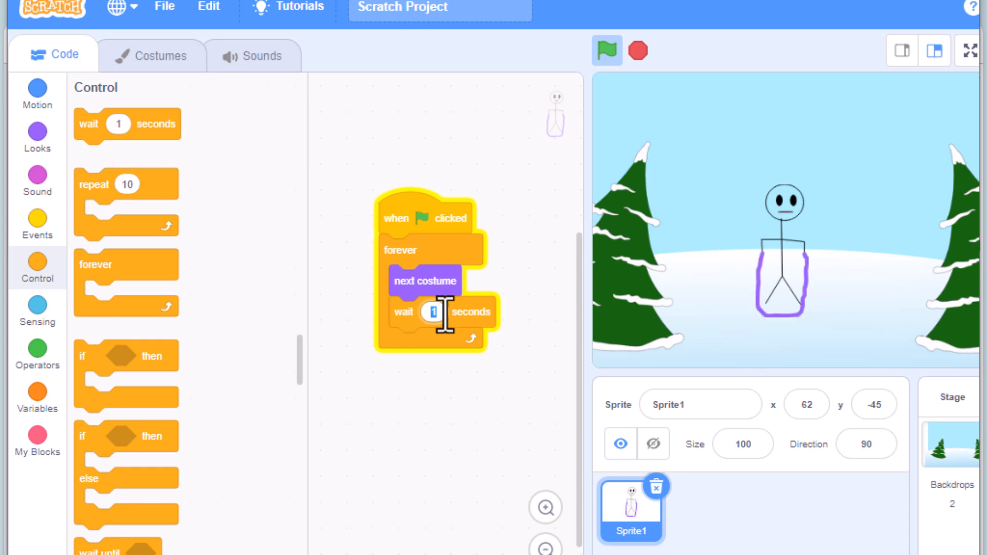
text(0.2)
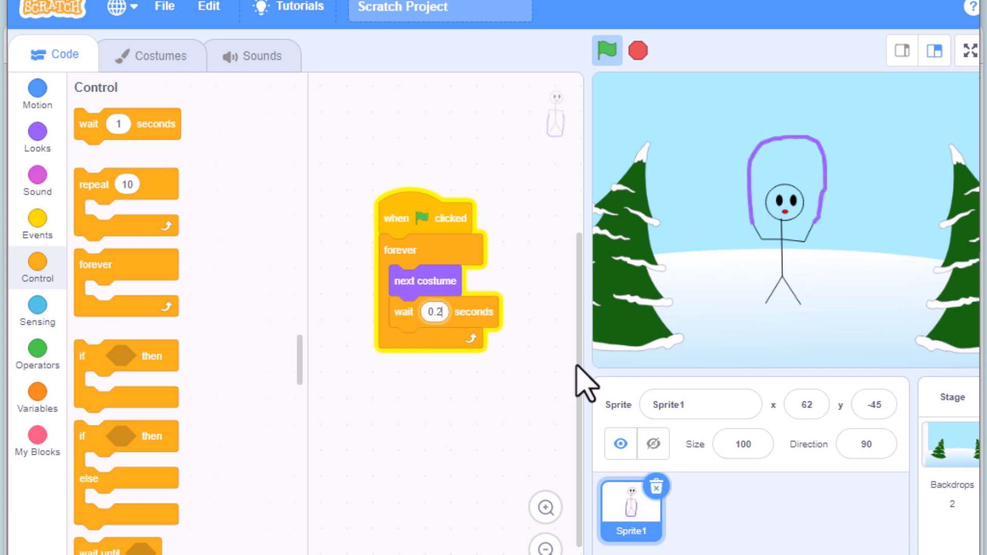
click(399, 208)
click(399, 208)
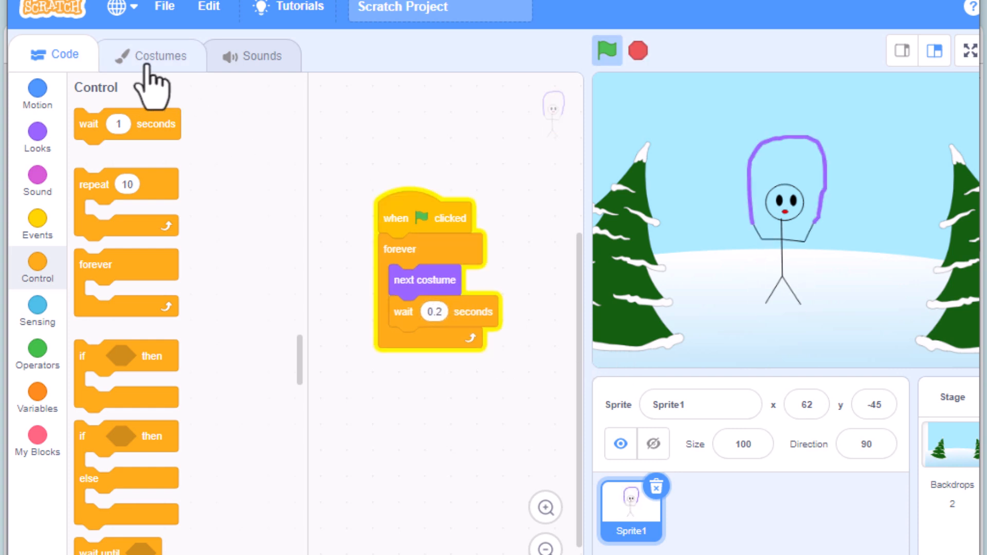
Add a point midway on the figure's body line in costume2 and curve the torso slightly to the left.
click(149, 57)
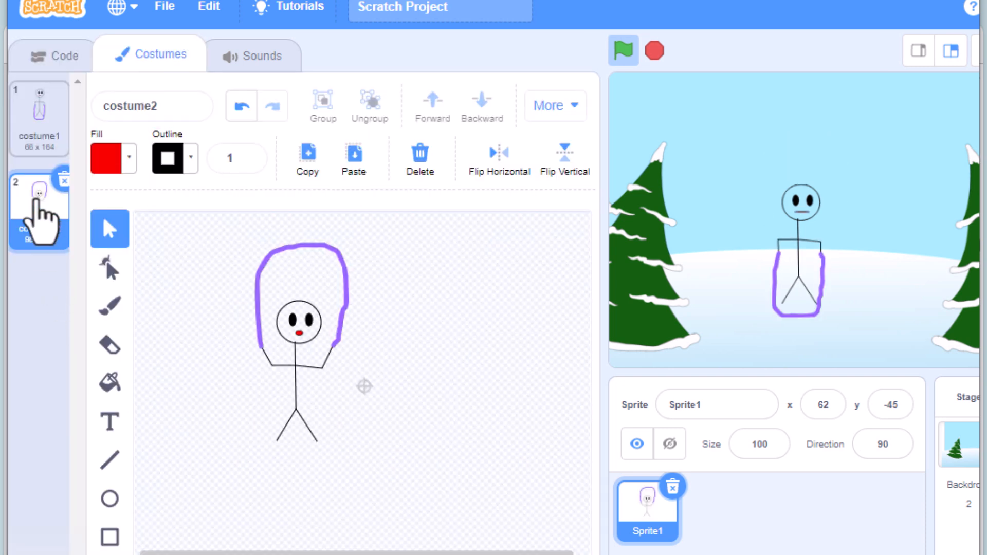
click(109, 267)
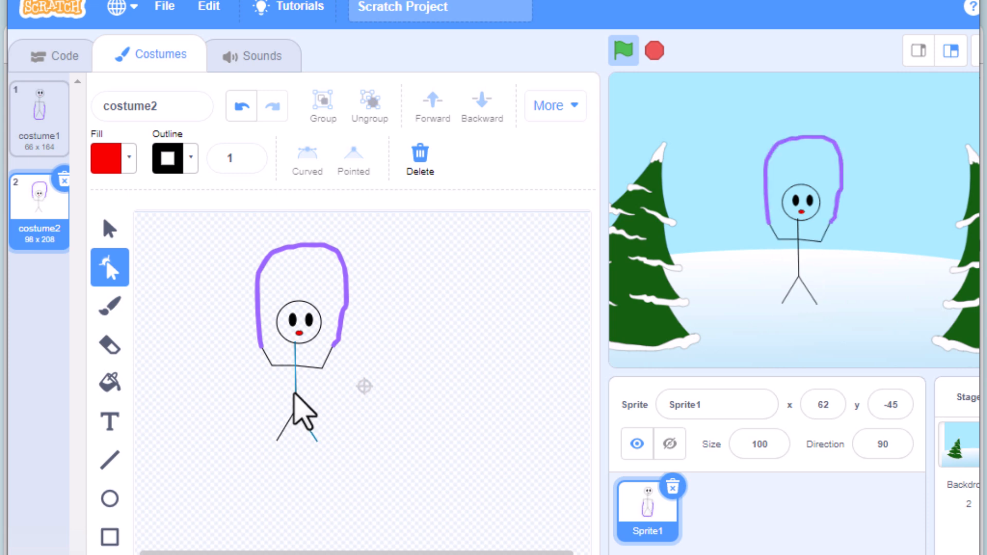
click(295, 397)
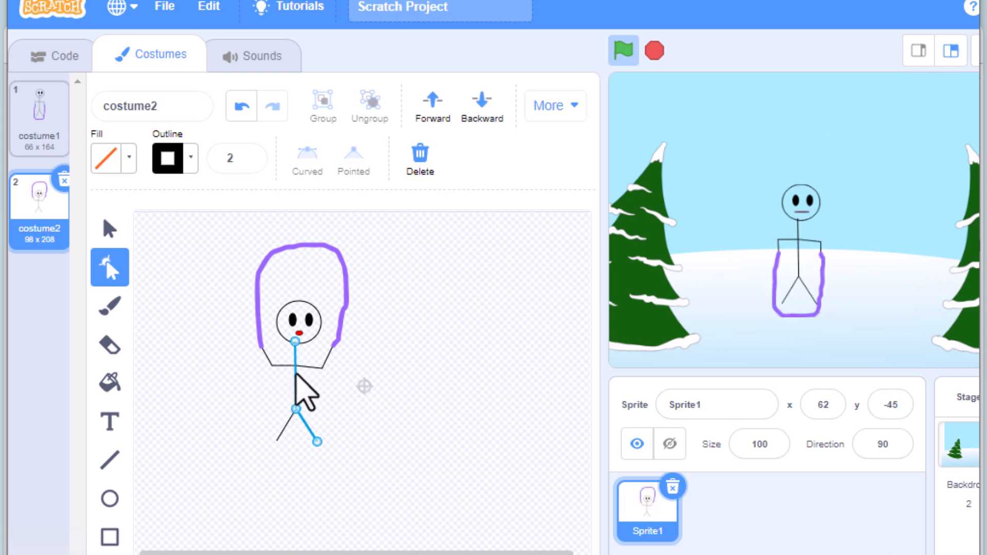
click(295, 373)
drag(296, 373, 288, 373)
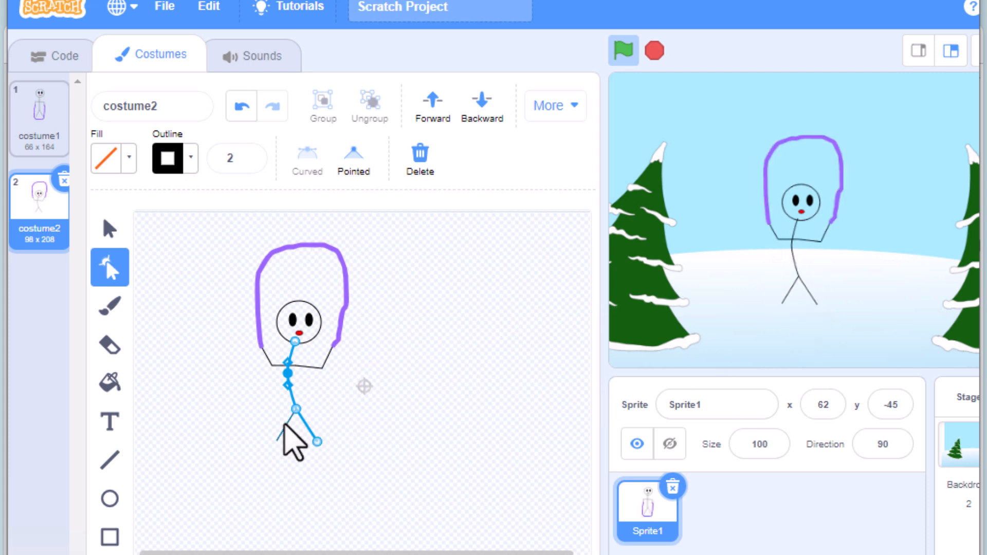
Add a knee point to the figure's left-hand leg in costume2, bend it upward and raise the foot.
click(285, 426)
drag(285, 427, 283, 415)
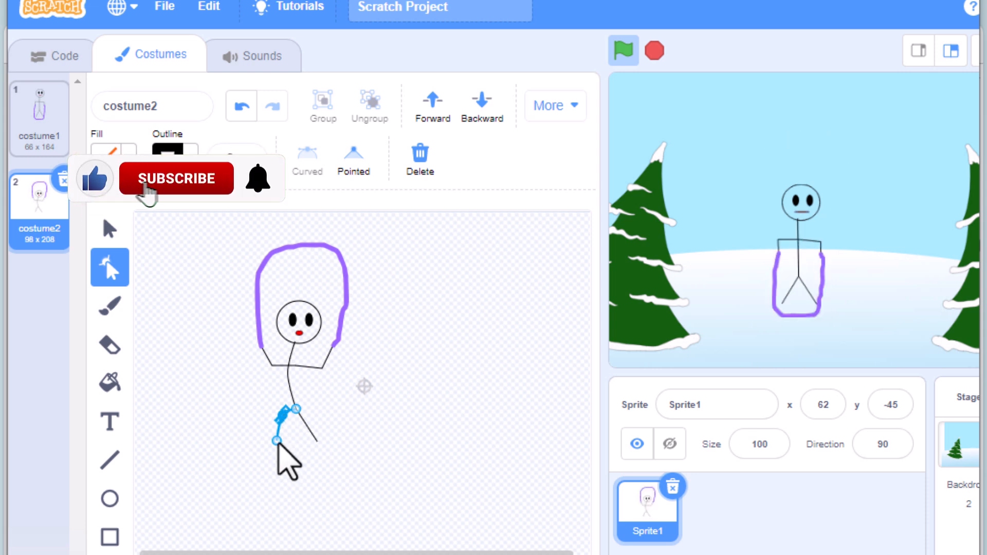
drag(277, 441, 282, 437)
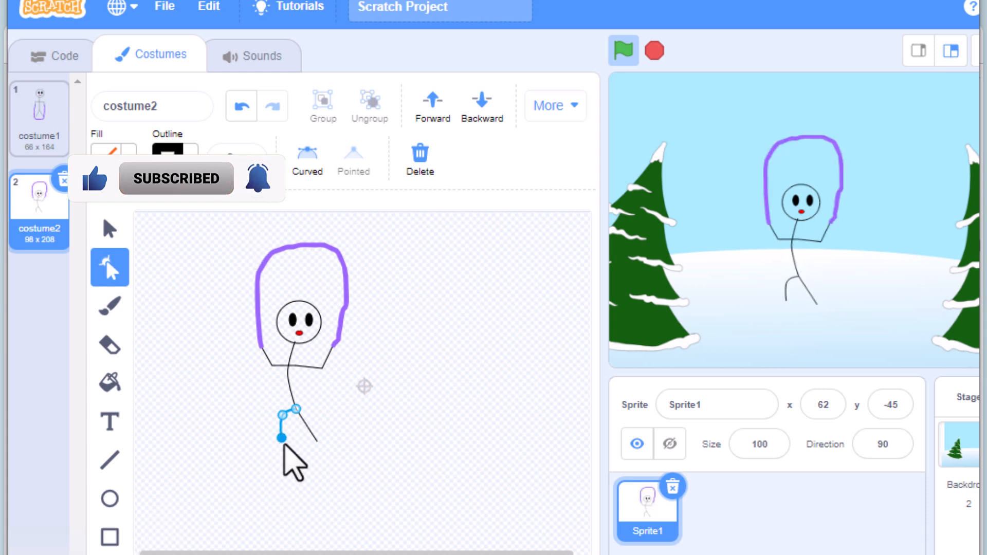
drag(281, 438, 278, 434)
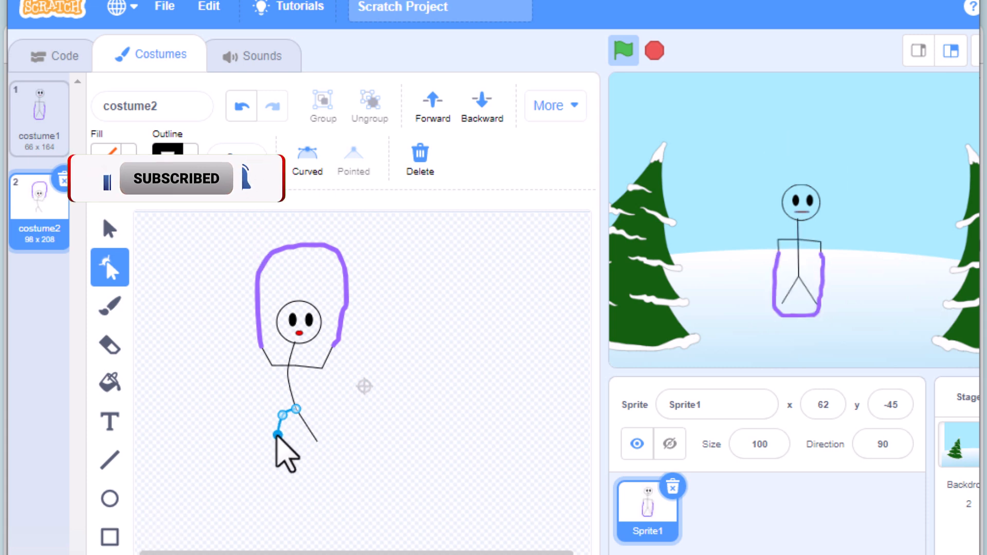
Bend the figure's right-hand leg at a new knee point with the foot tucked inward, and return to the script.
click(311, 431)
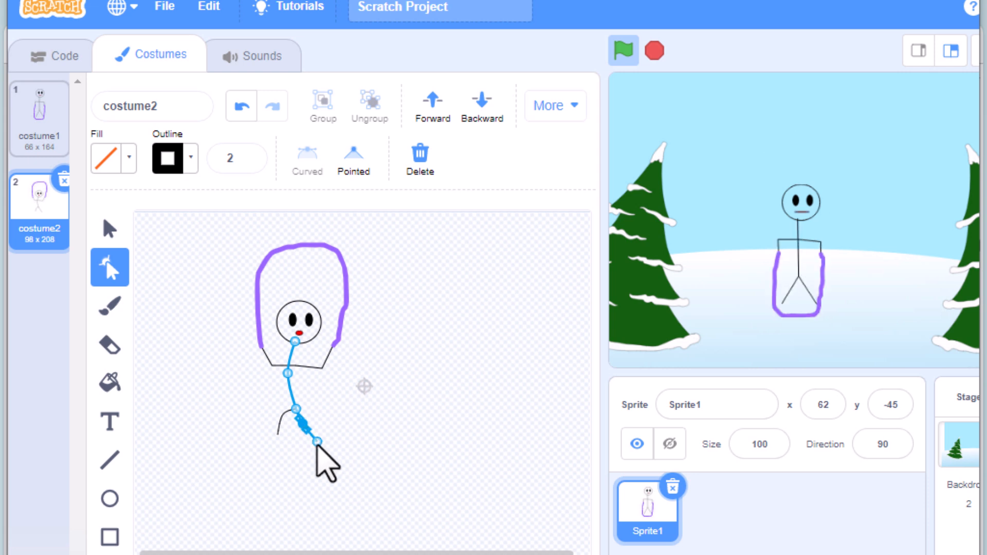
drag(317, 442, 311, 419)
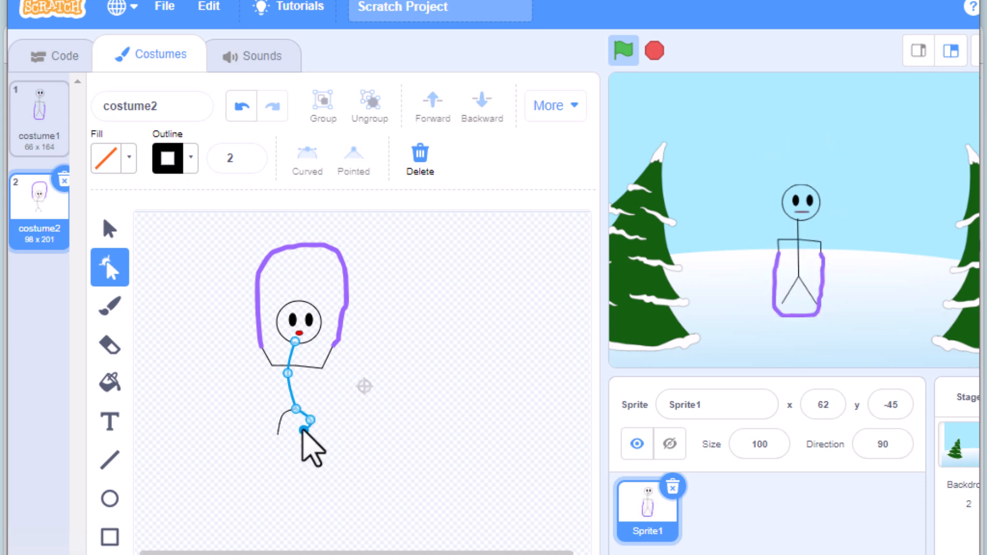
click(304, 429)
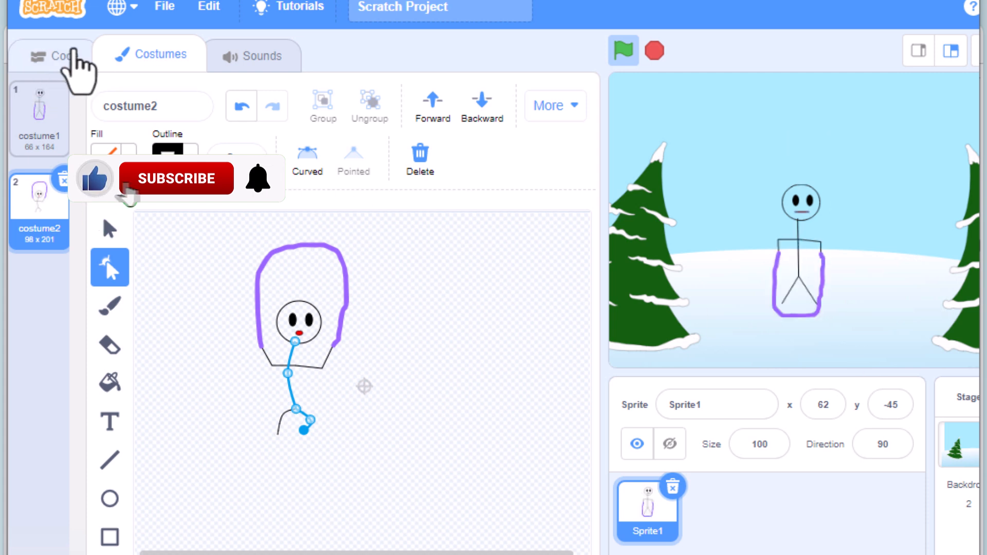
click(65, 55)
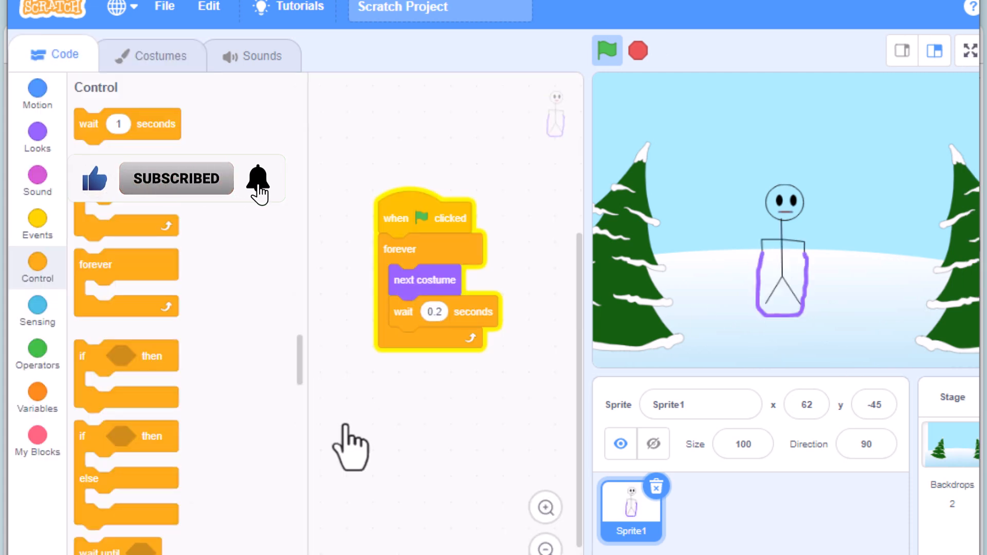